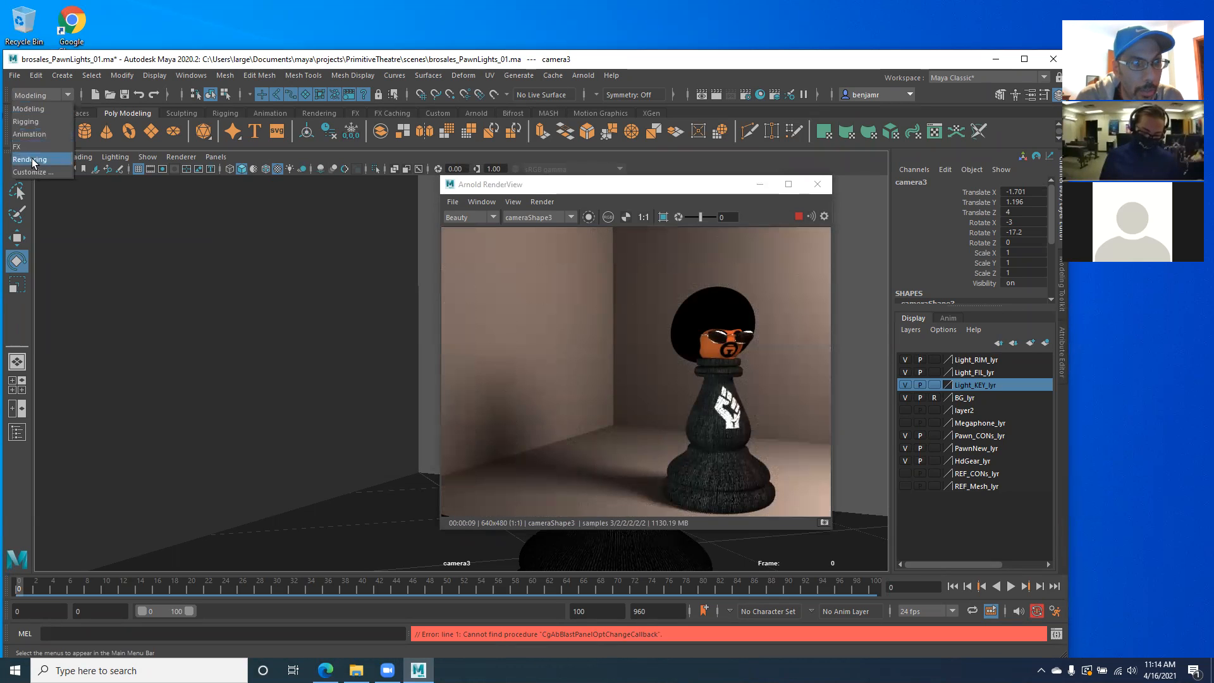
- Switch to the Rendering command set and open the Render Settings
left_click(29, 159)
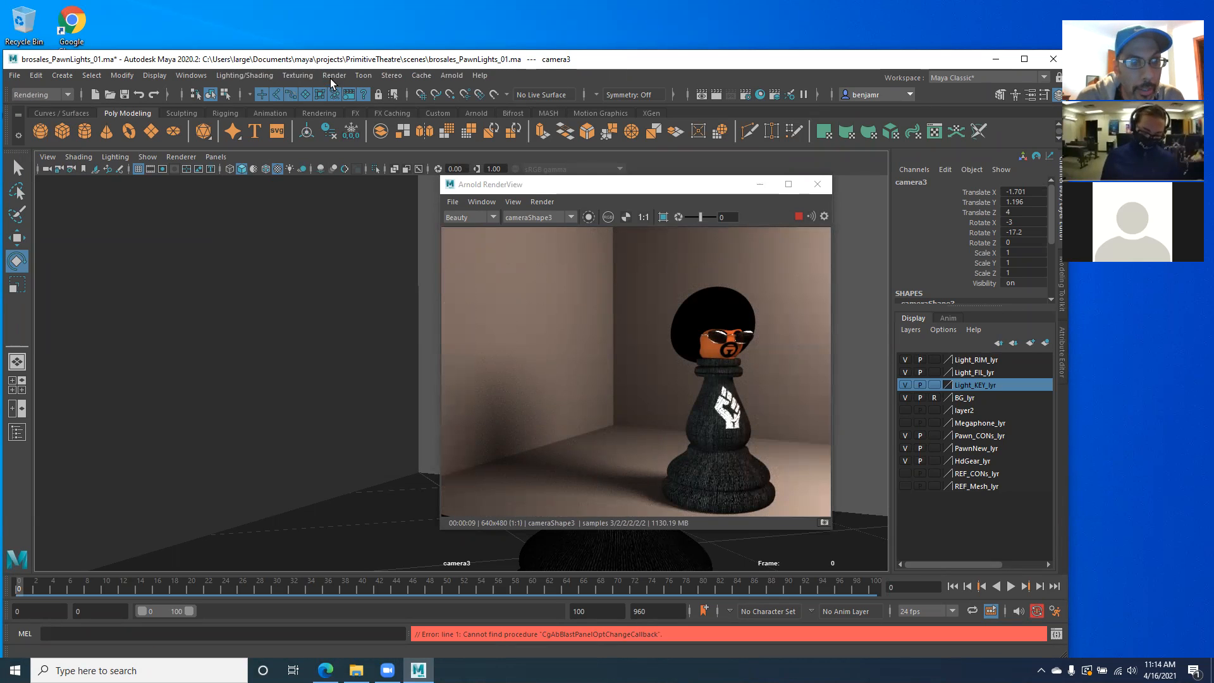
left_click(332, 76)
left_click(375, 107)
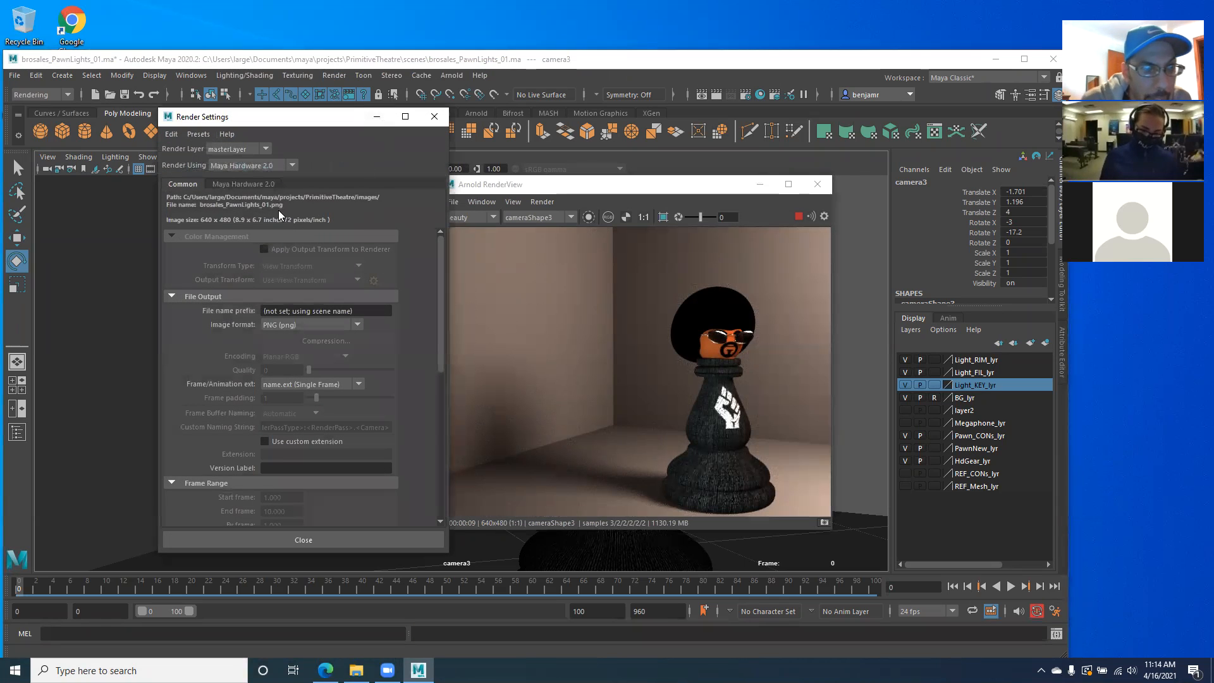
scroll(269, 285, "down", 1)
scroll(277, 325, "up", 1)
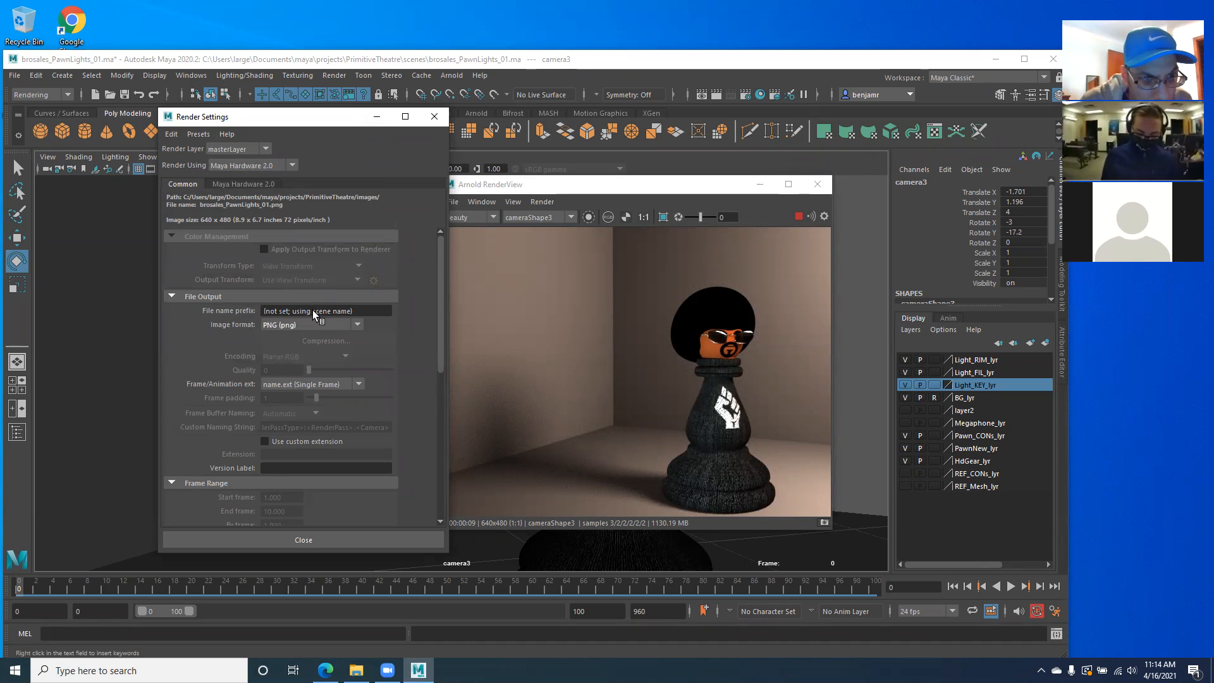
- Set the output image format to JPEG (jpg) and the frame/animation extension to name.#.ext
left_click(324, 312)
left_click(353, 325)
scroll(341, 377, "down", 3)
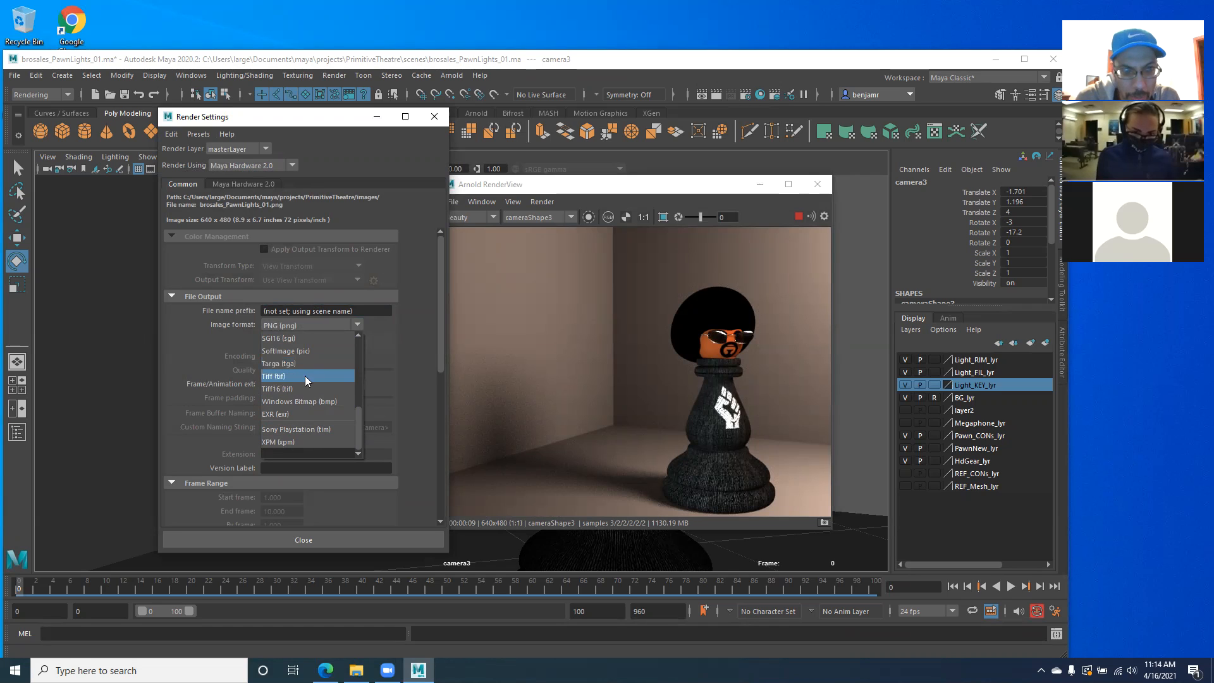
scroll(319, 360, "up", 2)
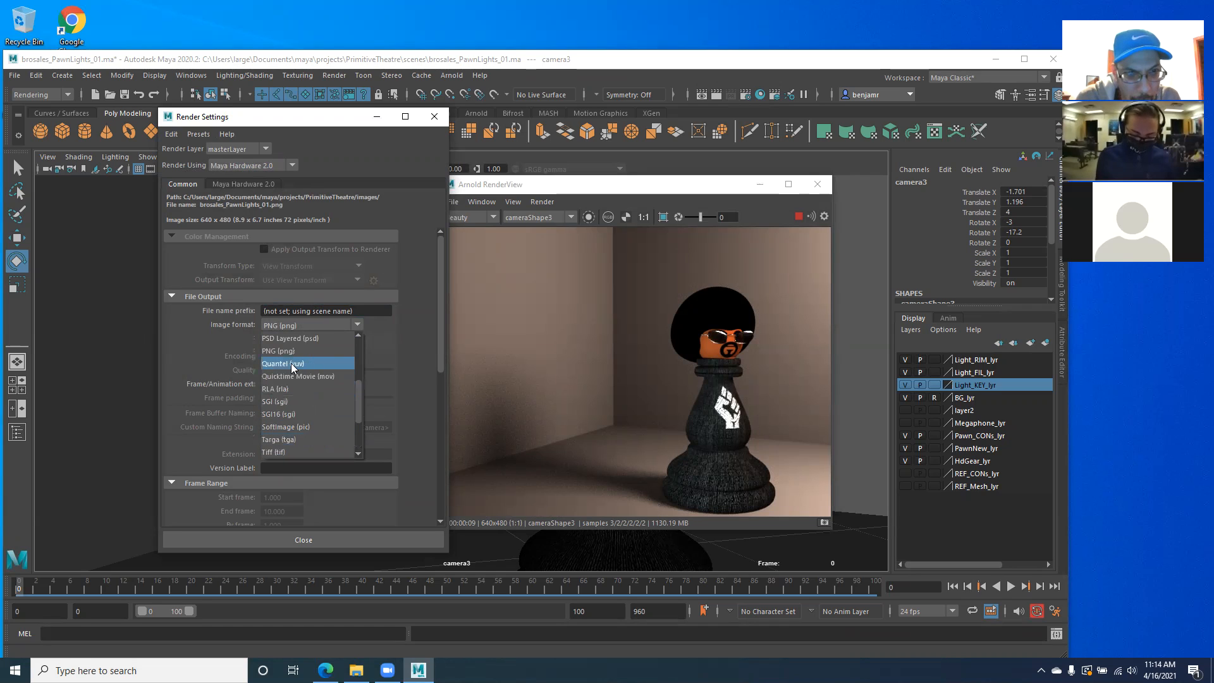
scroll(283, 395, "up", 1)
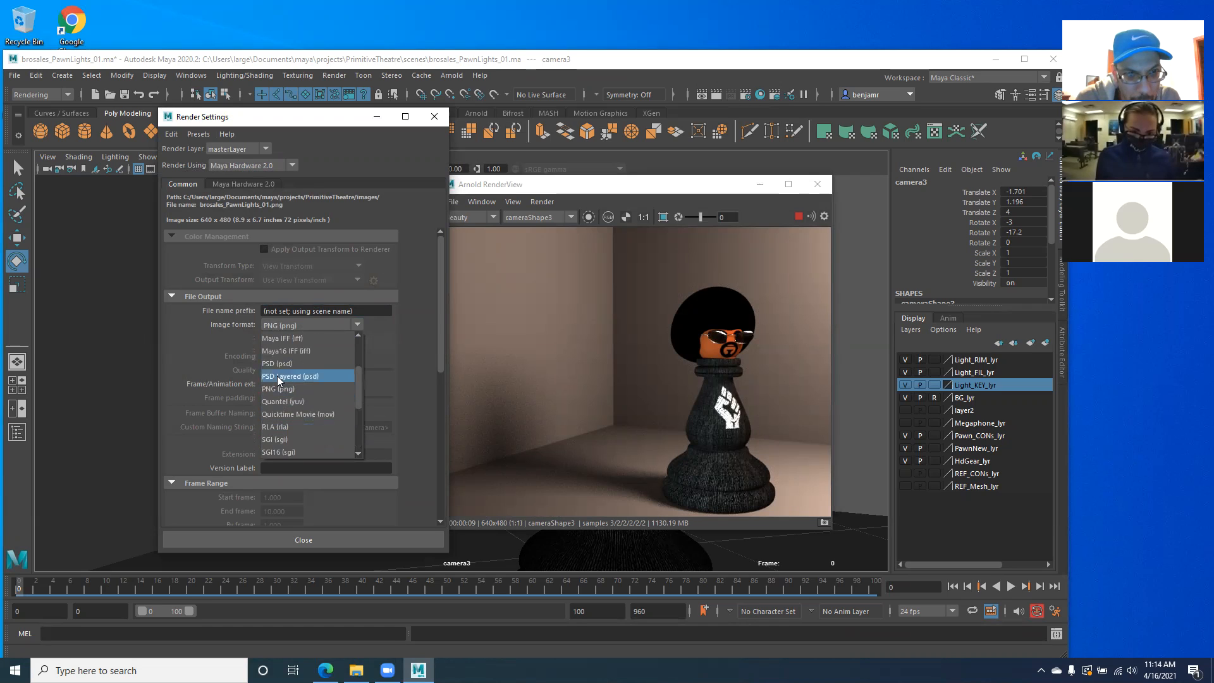
scroll(272, 363, "up", 1)
left_click(291, 361)
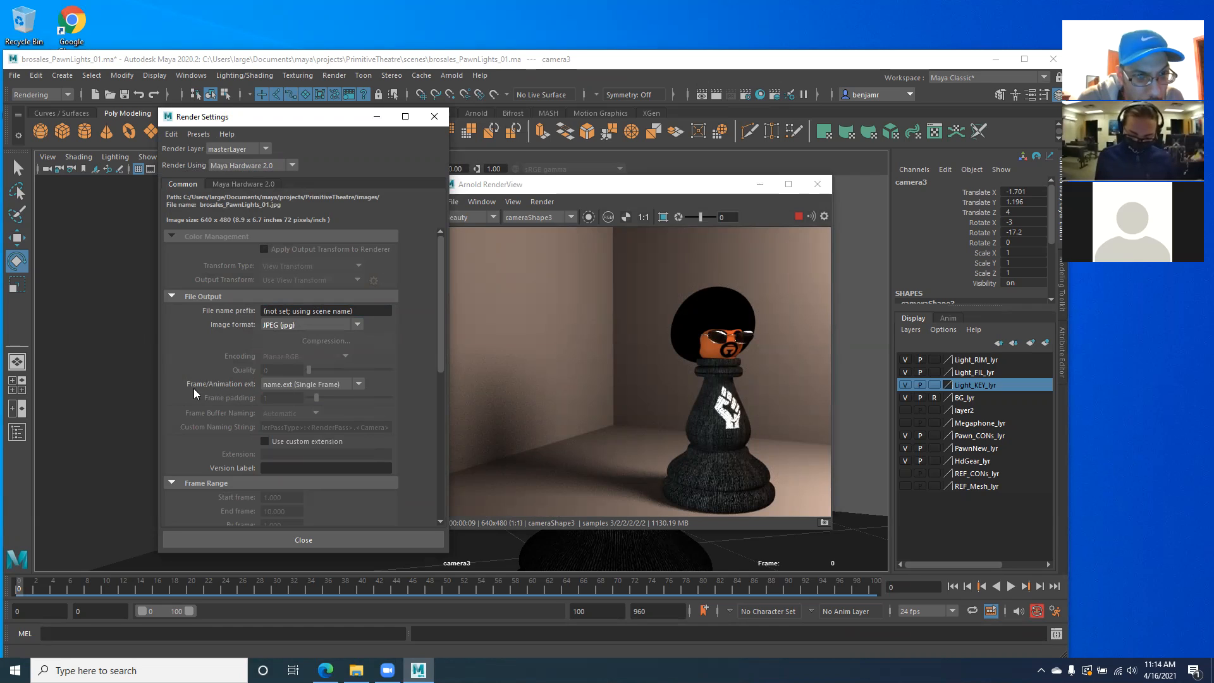
left_click(359, 384)
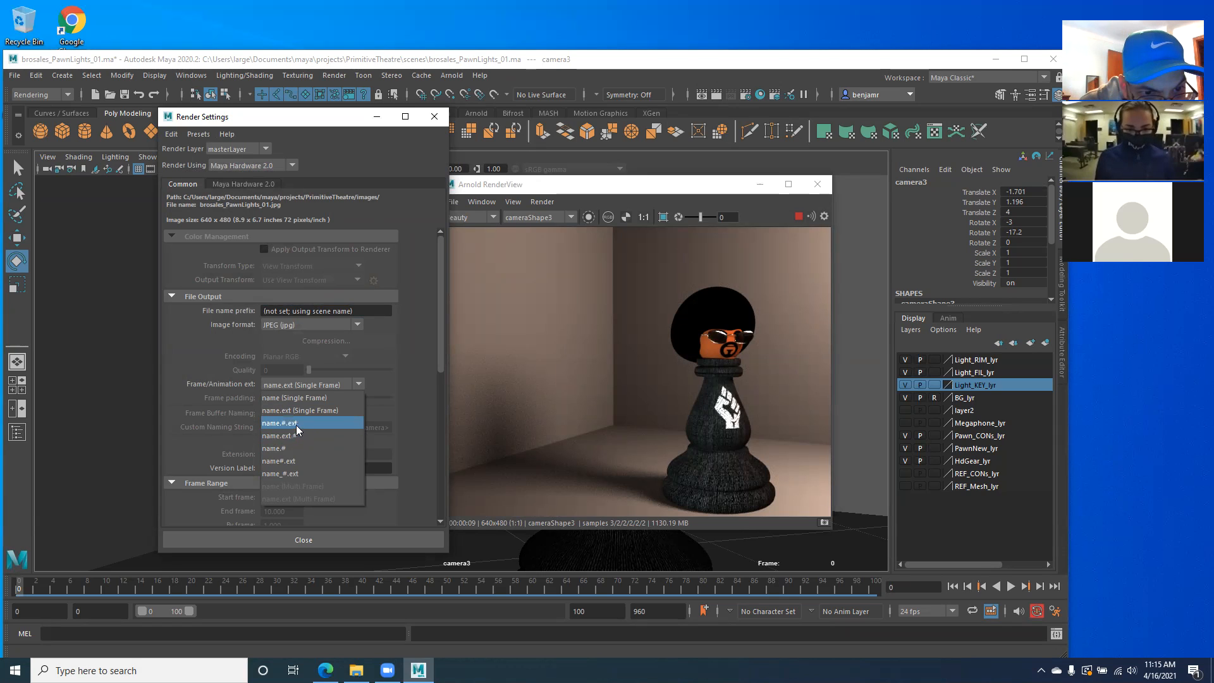
left_click(295, 424)
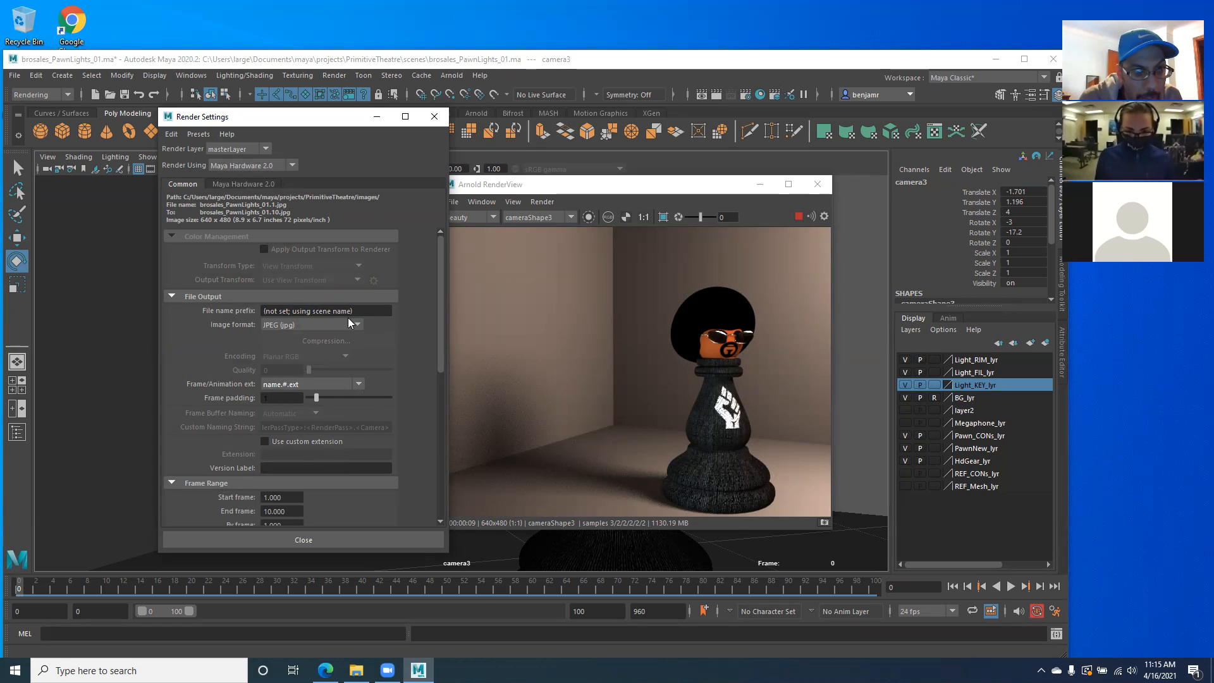
- Set the scene to render using Arnold Renderer and check its sampling settings before returning to the common settings
left_click(293, 165)
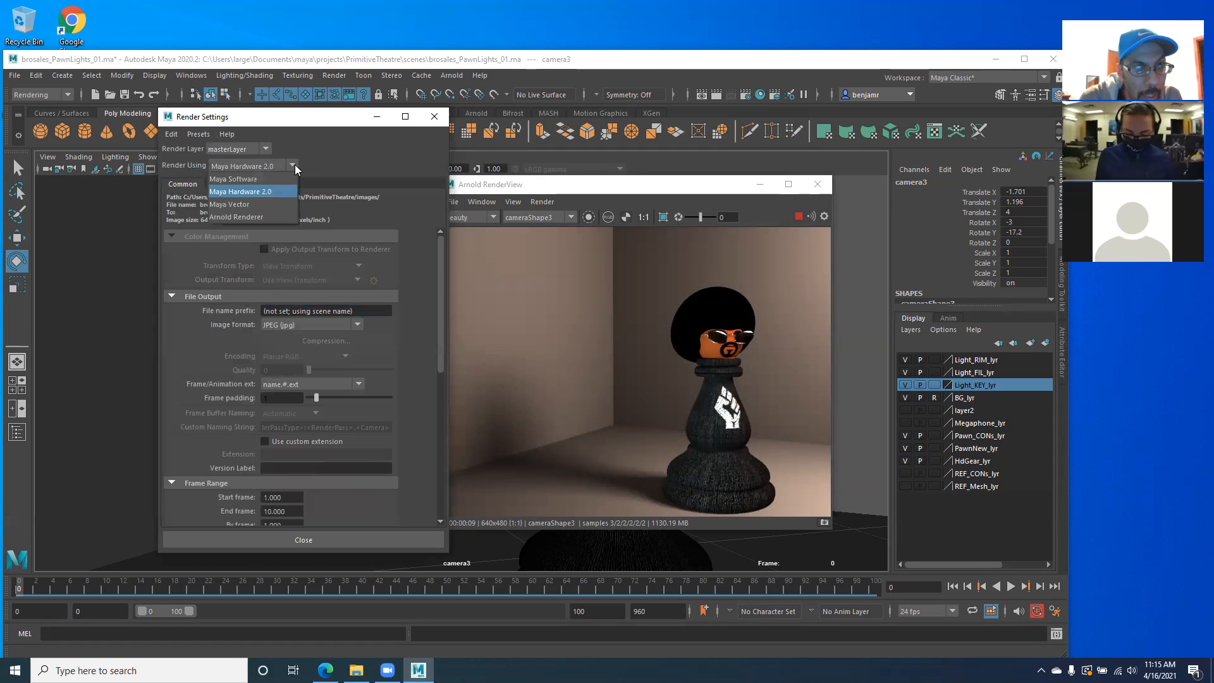
left_click(248, 217)
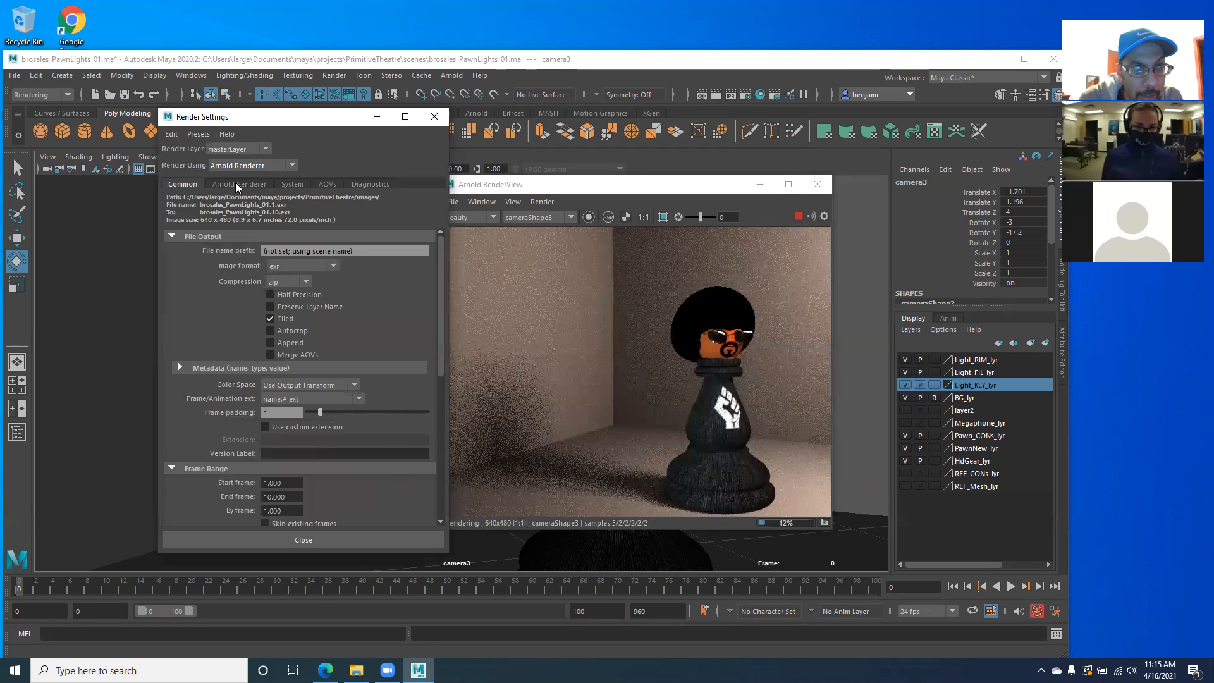
left_click(235, 183)
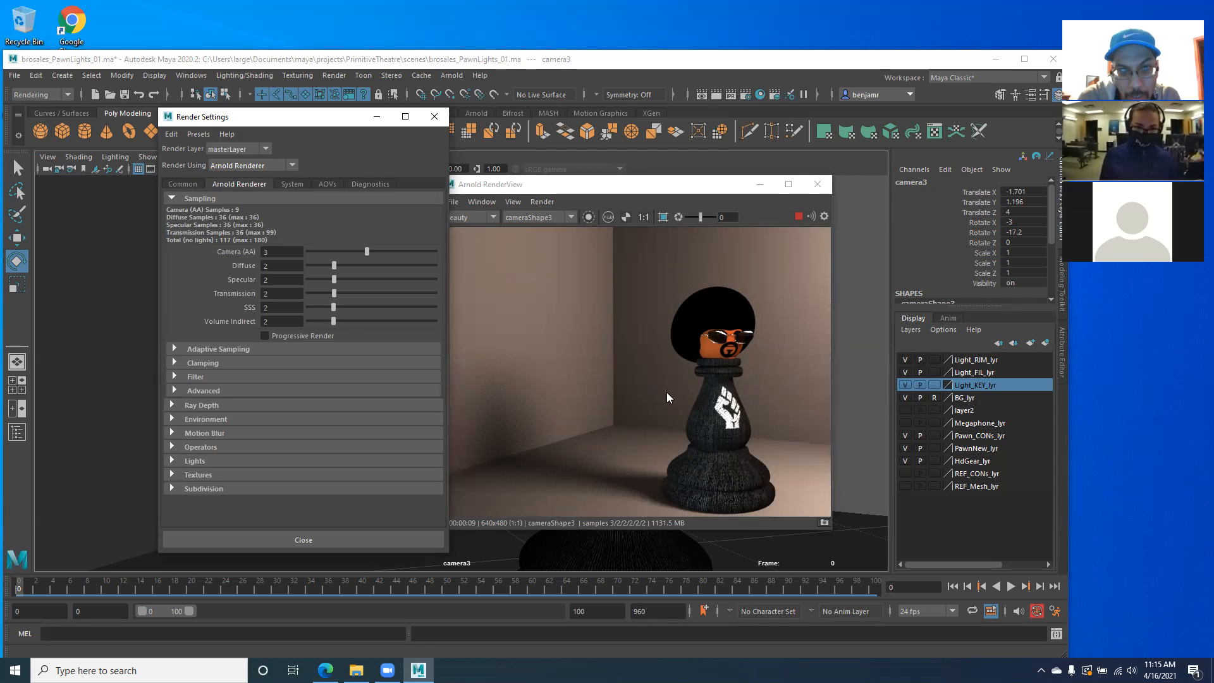
left_click(179, 184)
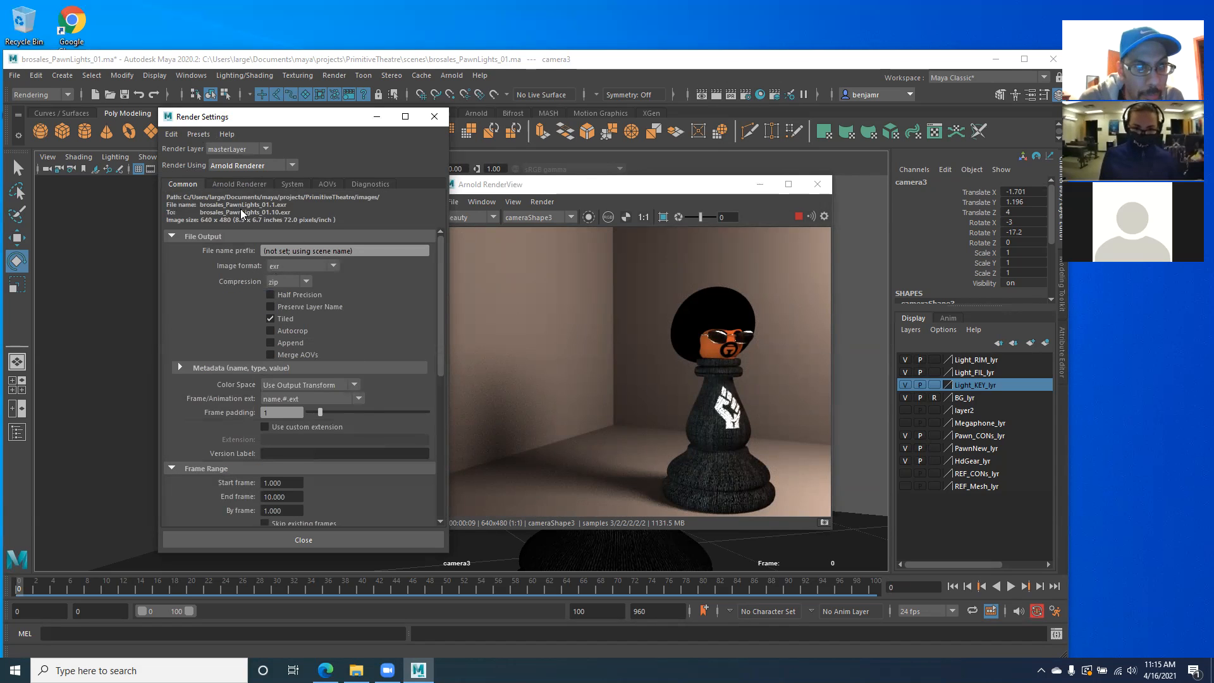
- Set the render frame range to start at frame 0 and end at frame 100
scroll(264, 266, "down", 5)
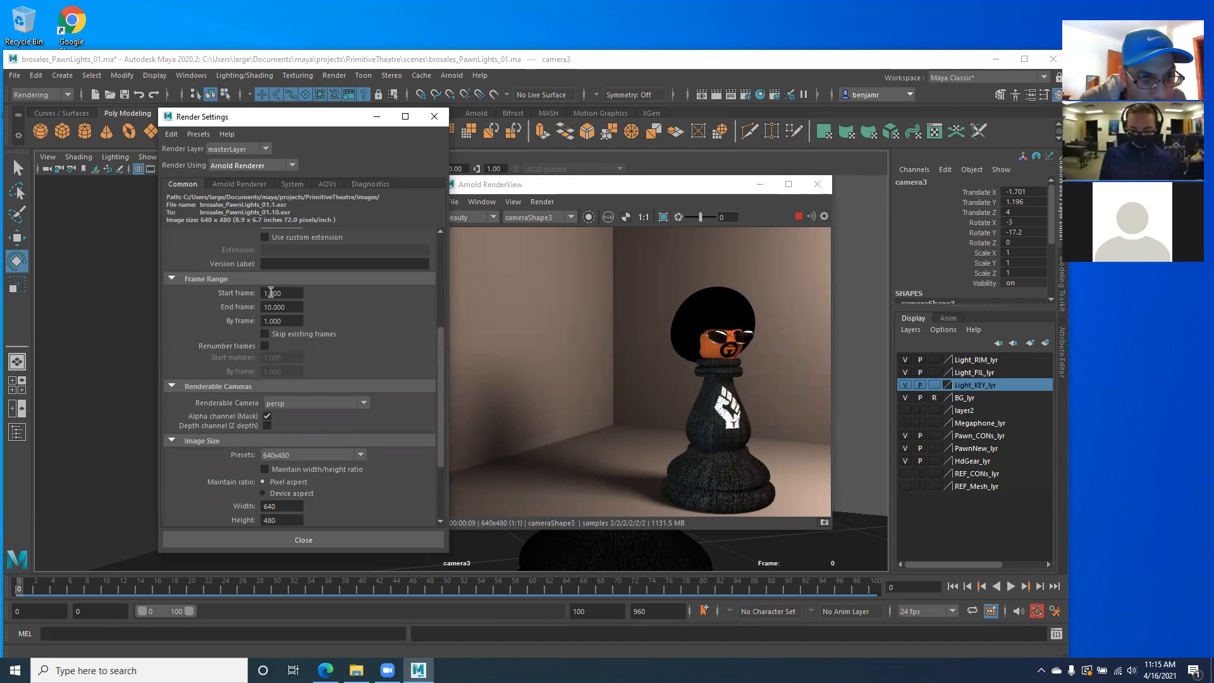
left_click(280, 293)
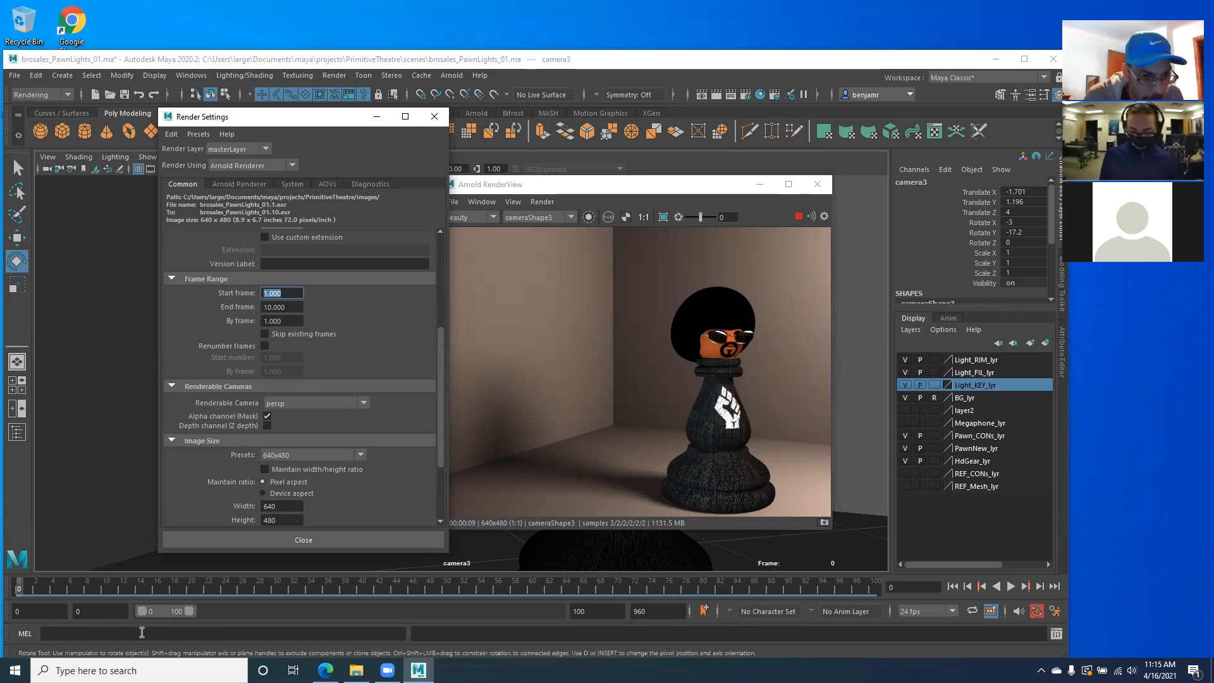
type("0")
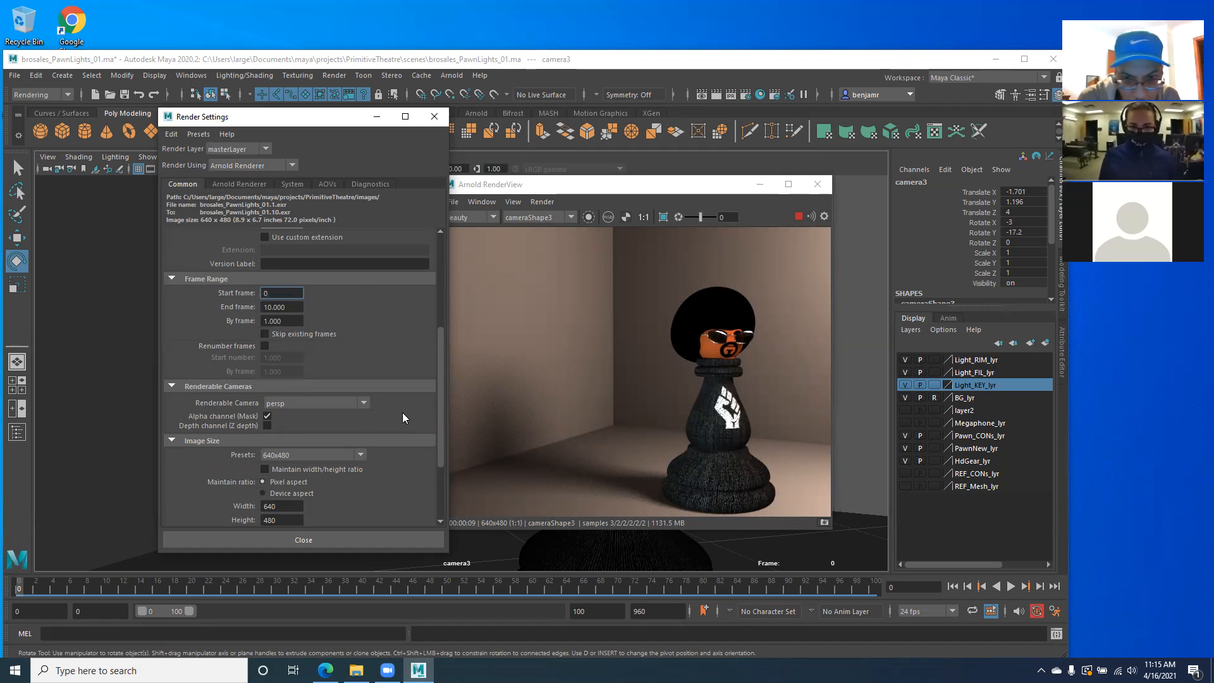
key("Tab")
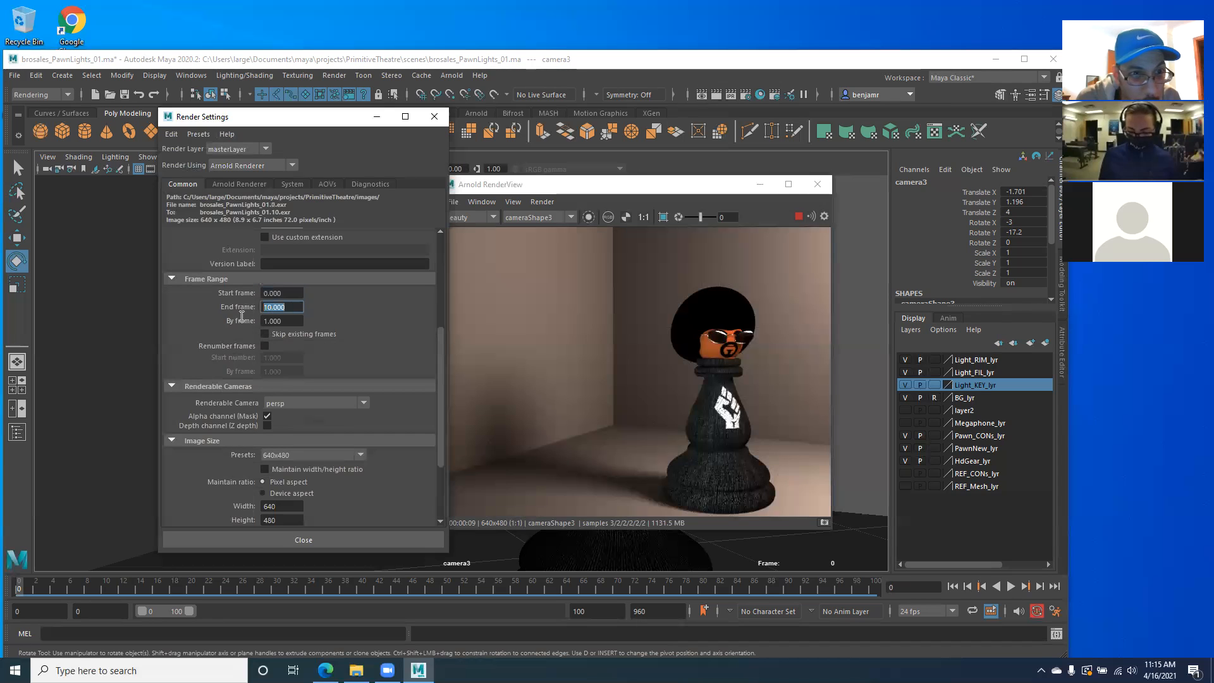
type("100")
key("Return")
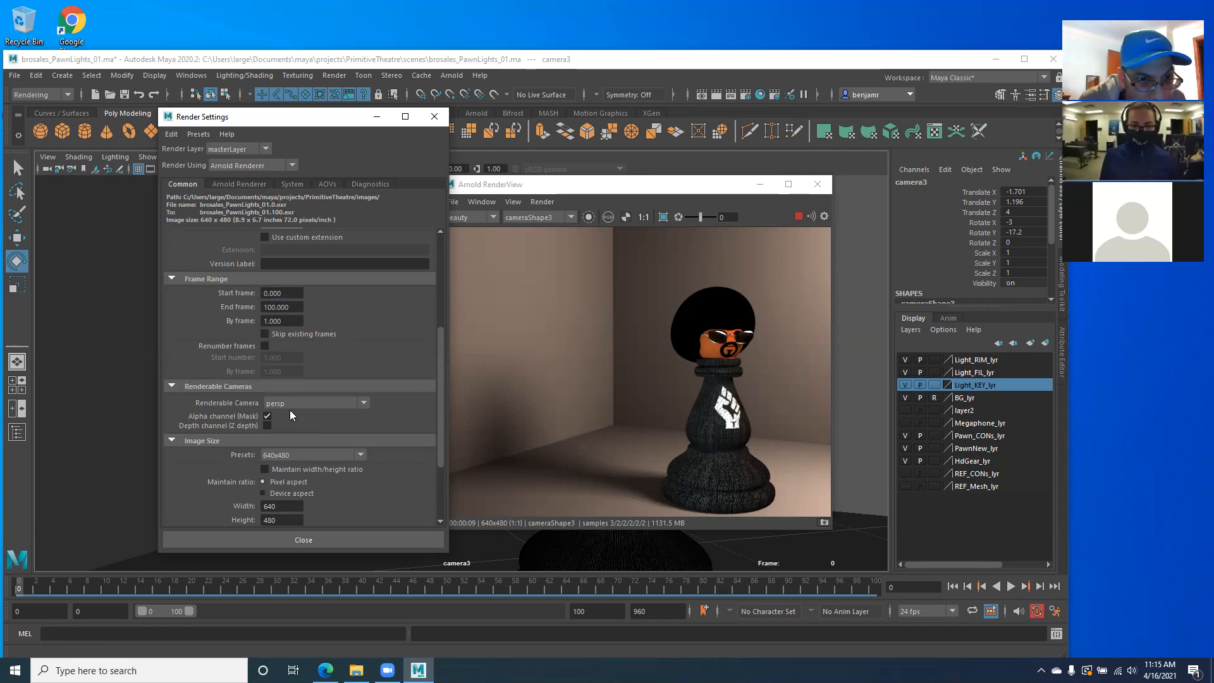
- Choose camera3 as the renderable camera and apply the HD_1080 image size preset
scroll(278, 432, "down", 2)
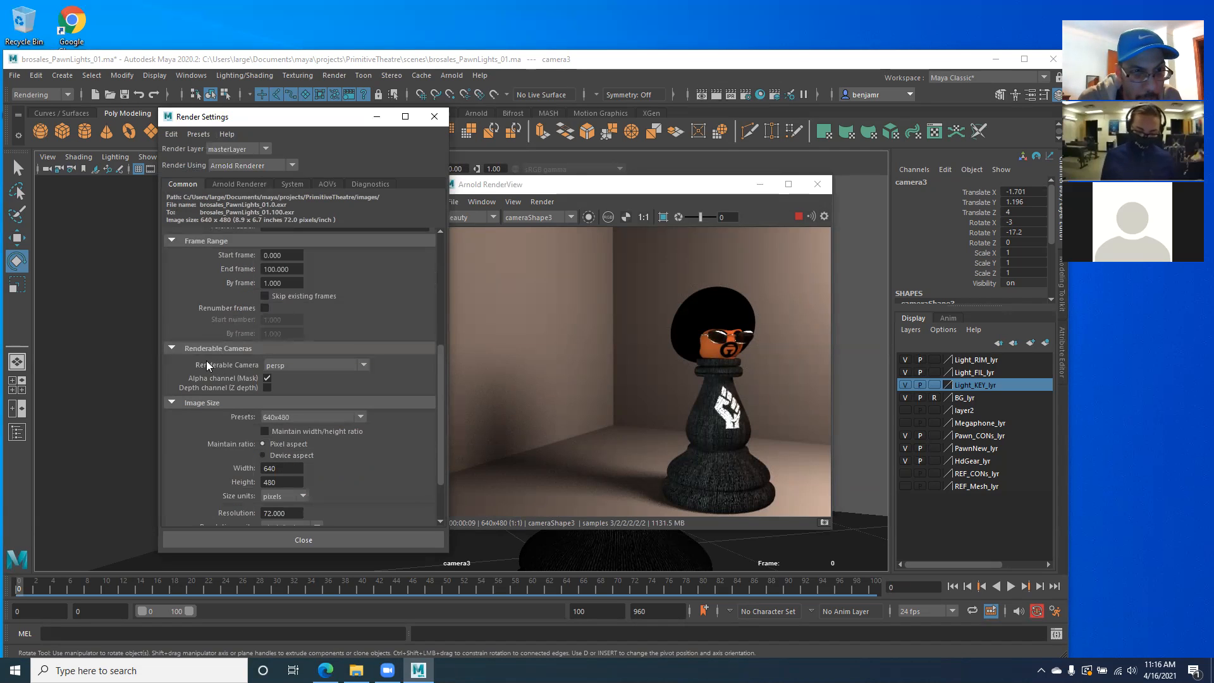
left_click(362, 366)
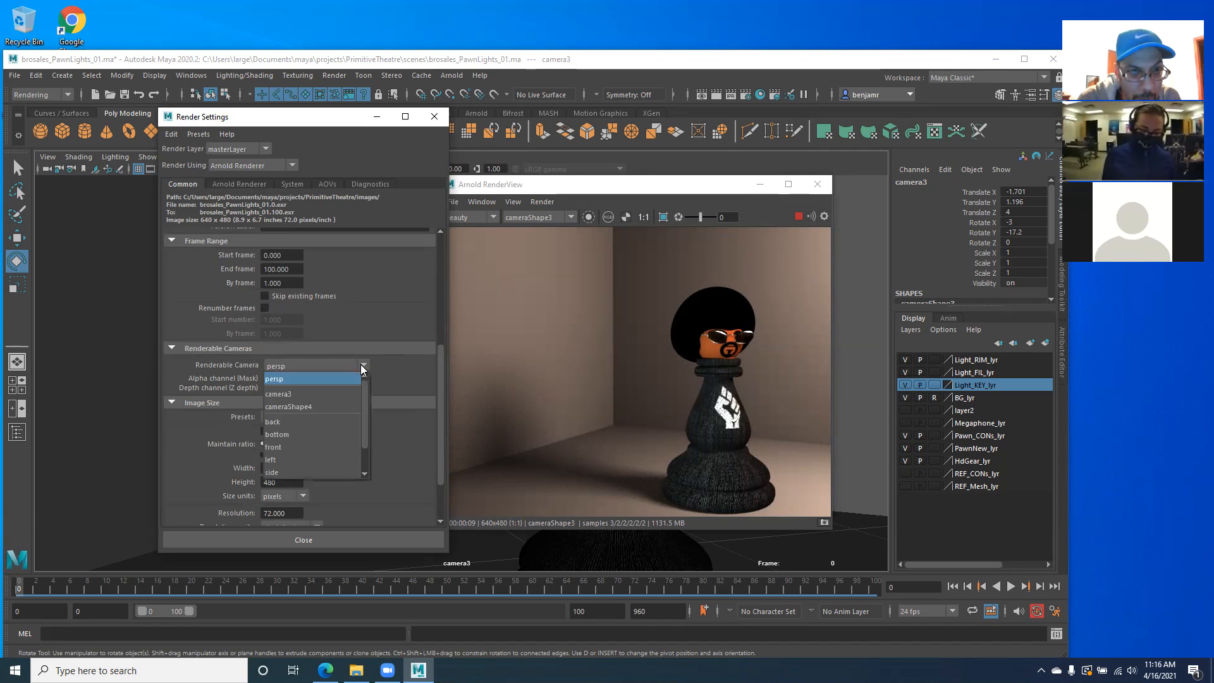
left_click(281, 394)
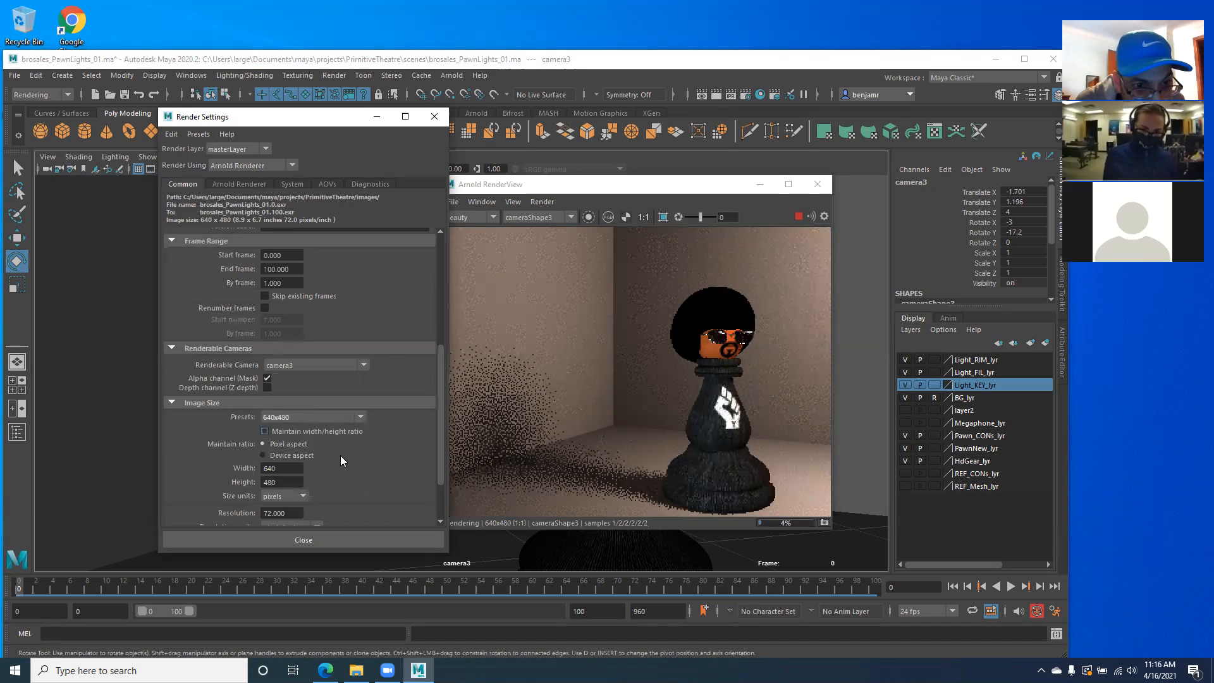
left_click(356, 415)
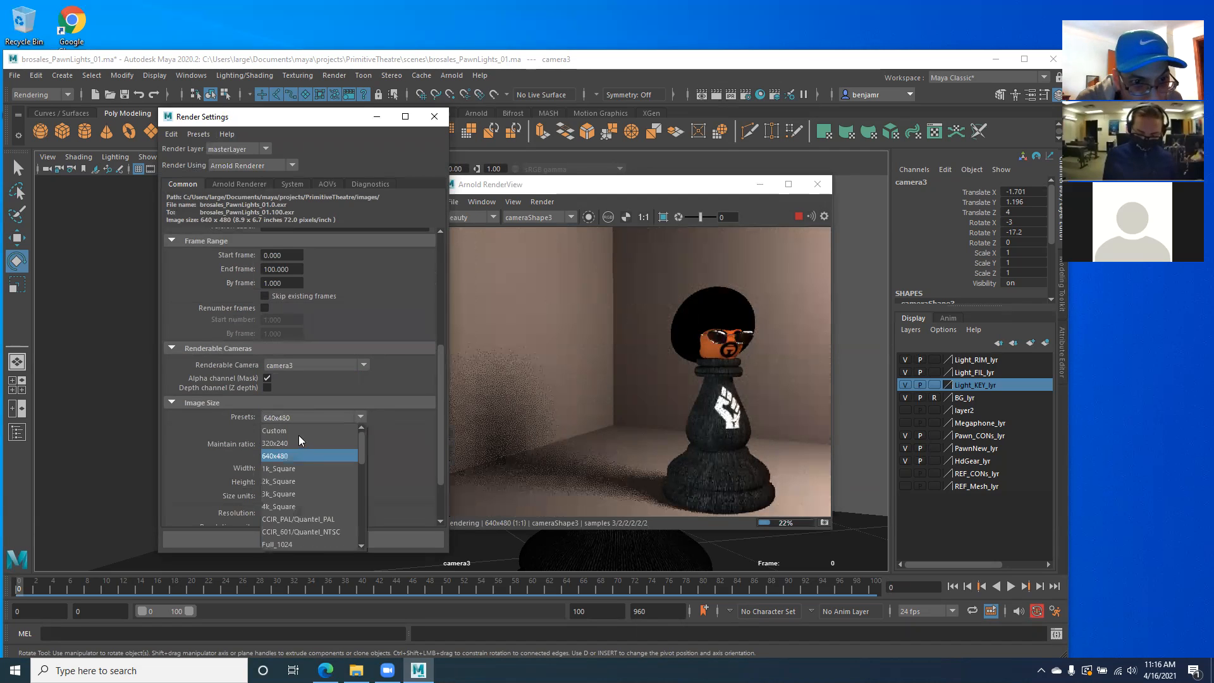
scroll(311, 470, "down", 3)
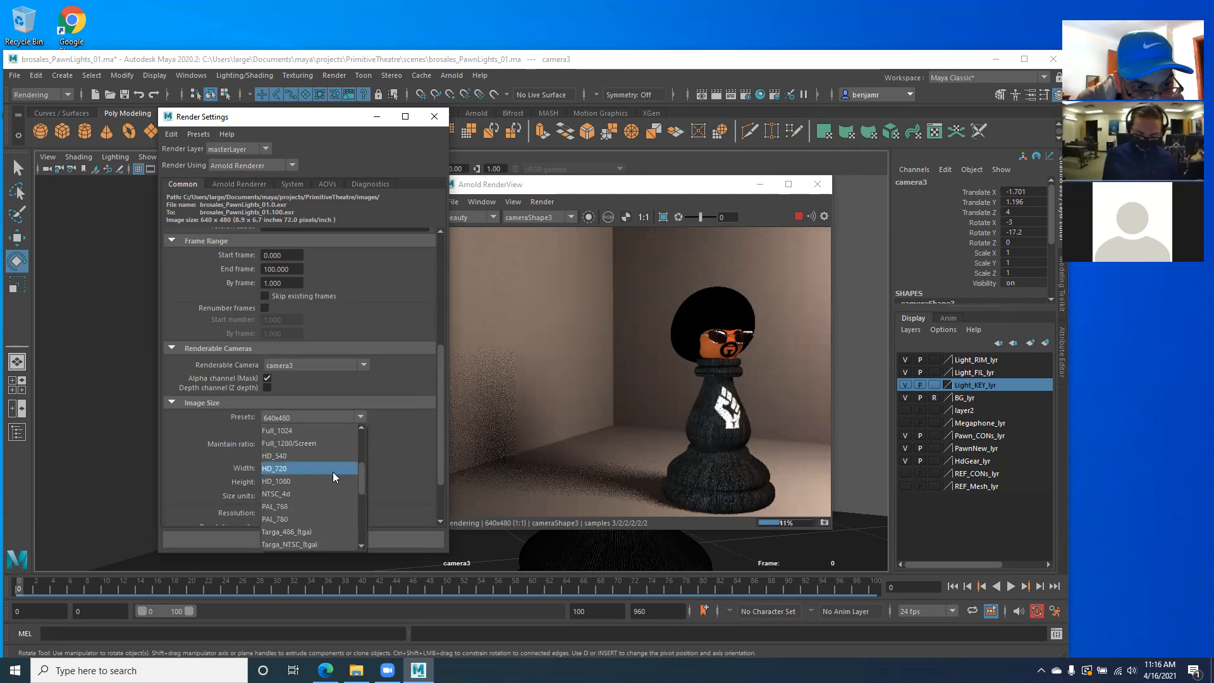
left_click(288, 480)
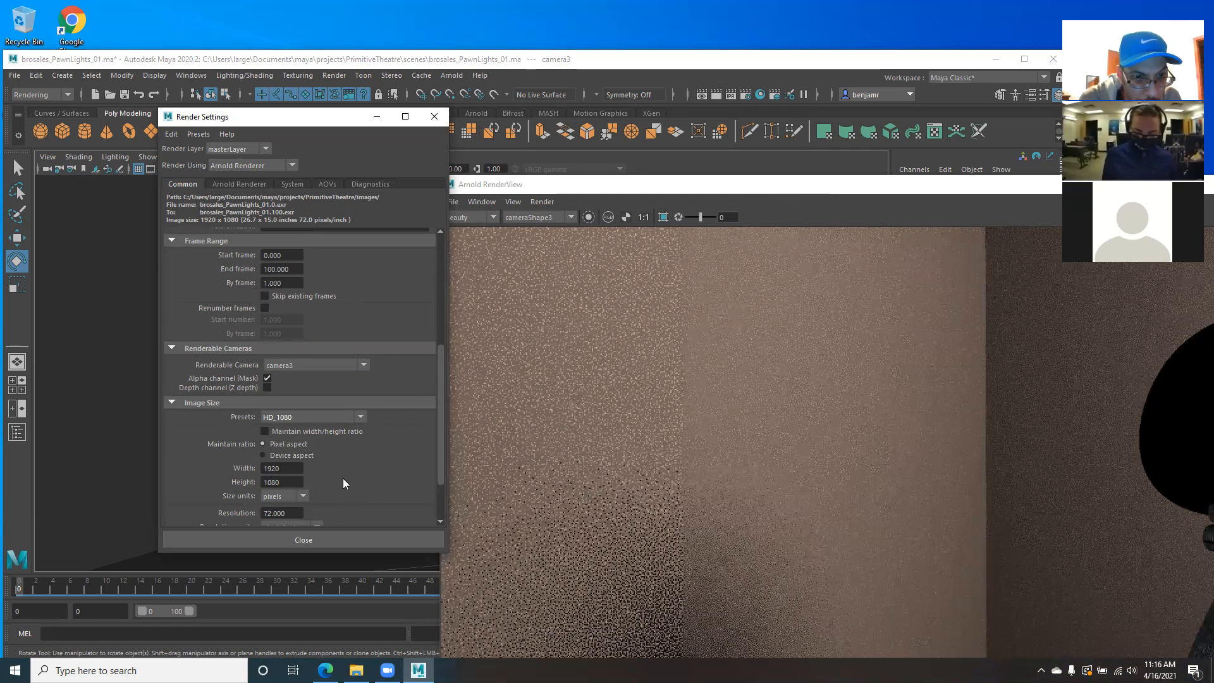
- Review the image size, size units, render layer, renderer, file output and frame range settings, and close the Render Settings
scroll(345, 478, "down", 3)
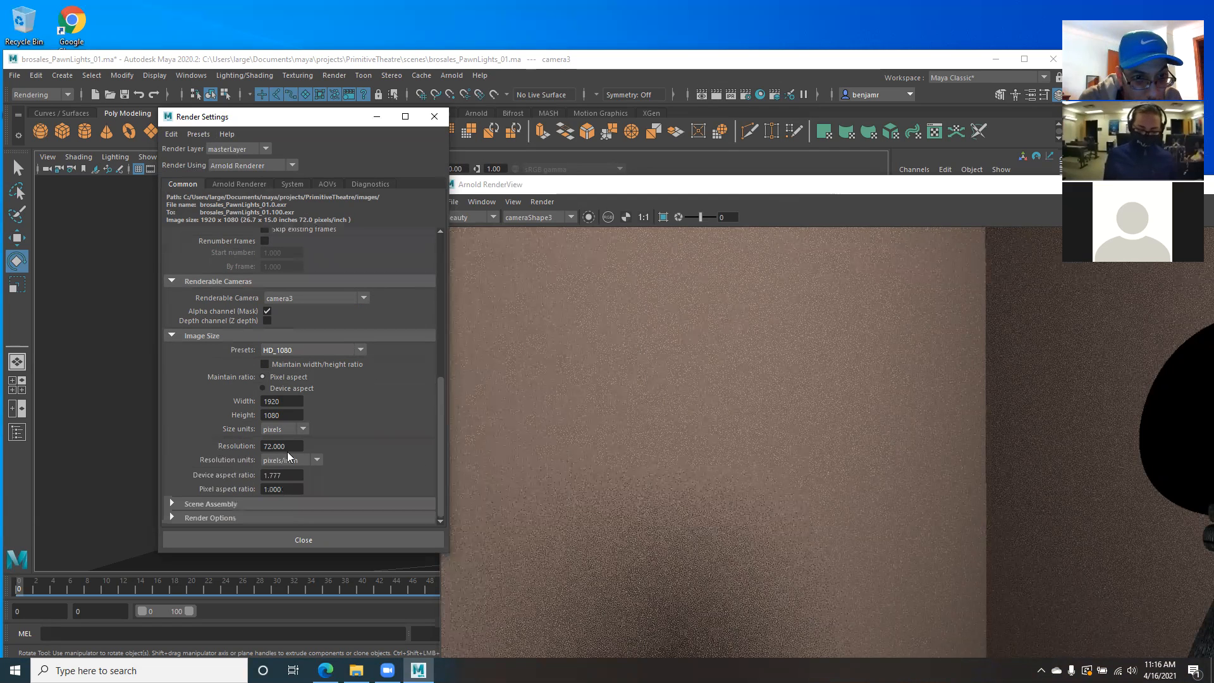
left_click(303, 430)
left_click(304, 430)
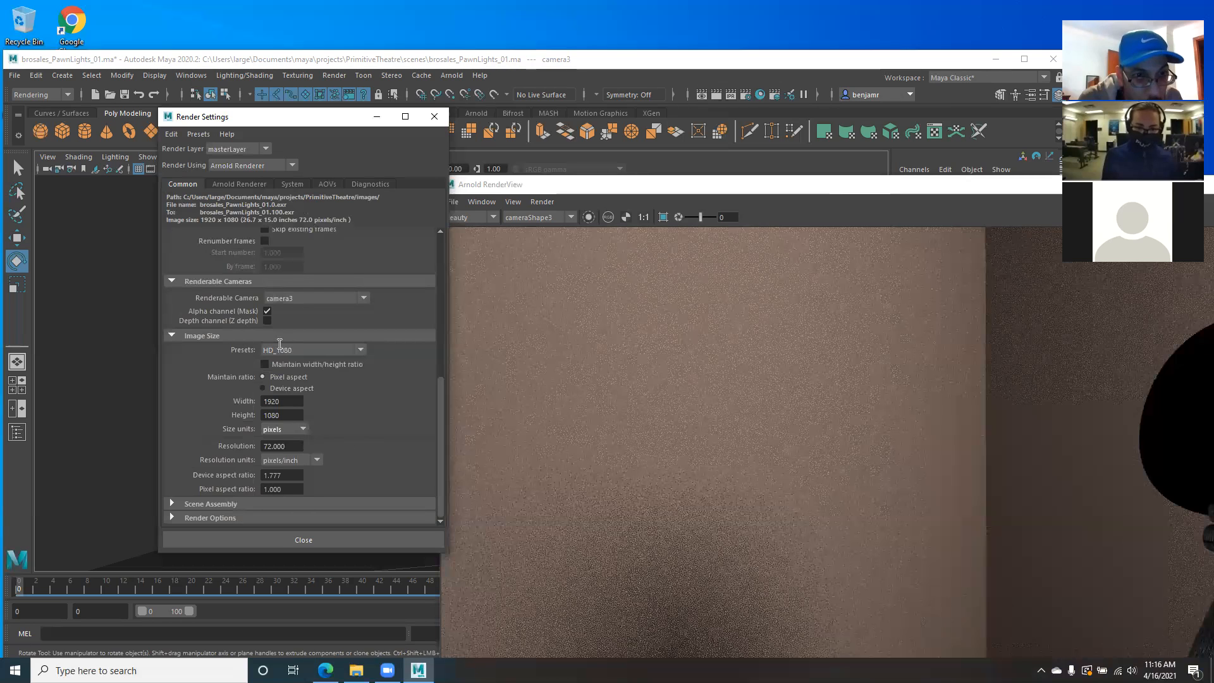
left_click(267, 149)
left_click(262, 163)
left_click(294, 164)
left_click(294, 164)
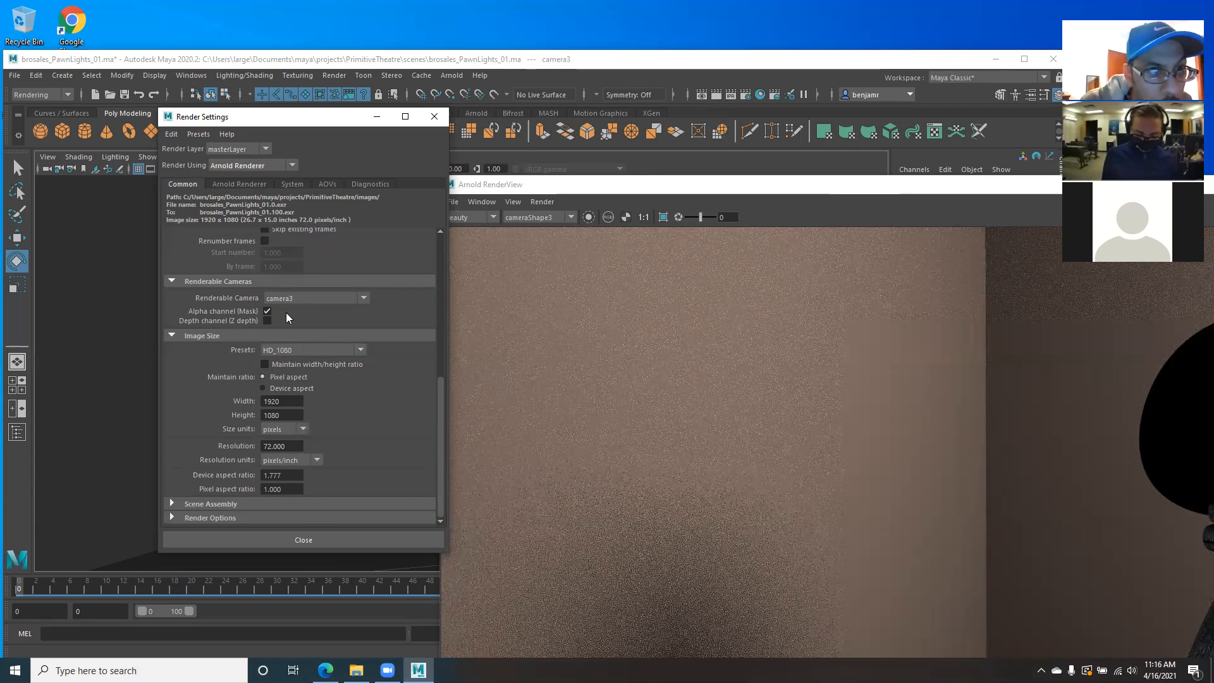
scroll(331, 387, "up", 8)
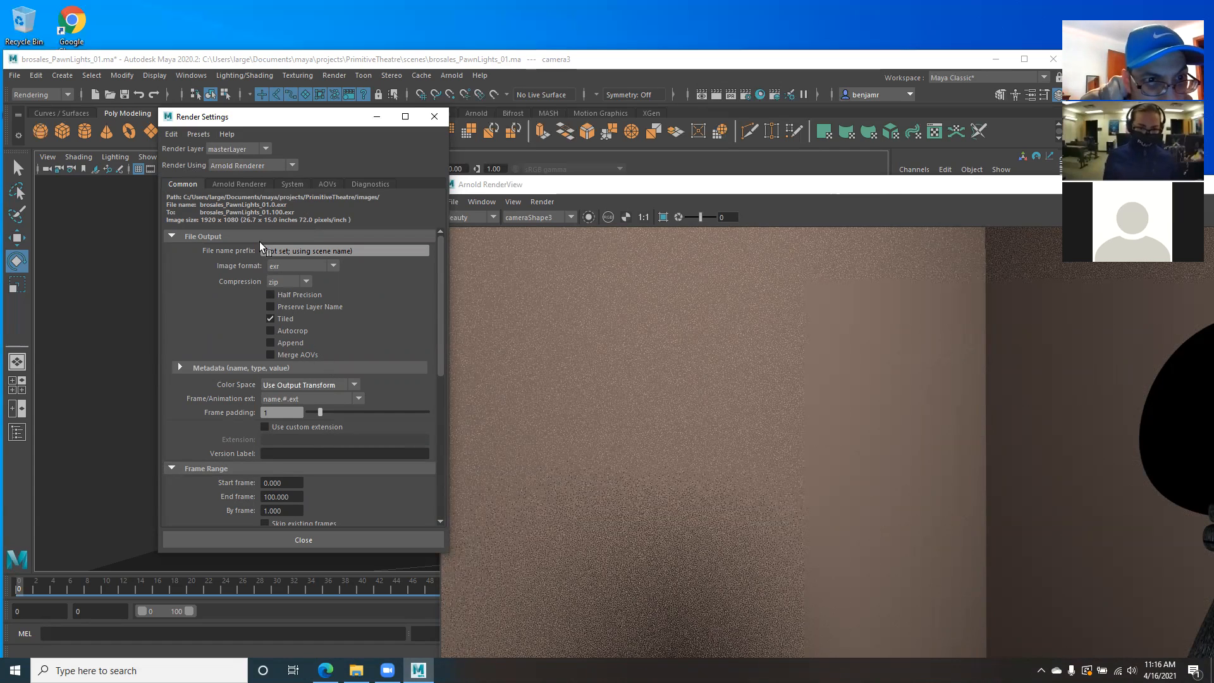
scroll(327, 430, "down", 2)
scroll(327, 426, "down", 5)
scroll(335, 234, "up", 6)
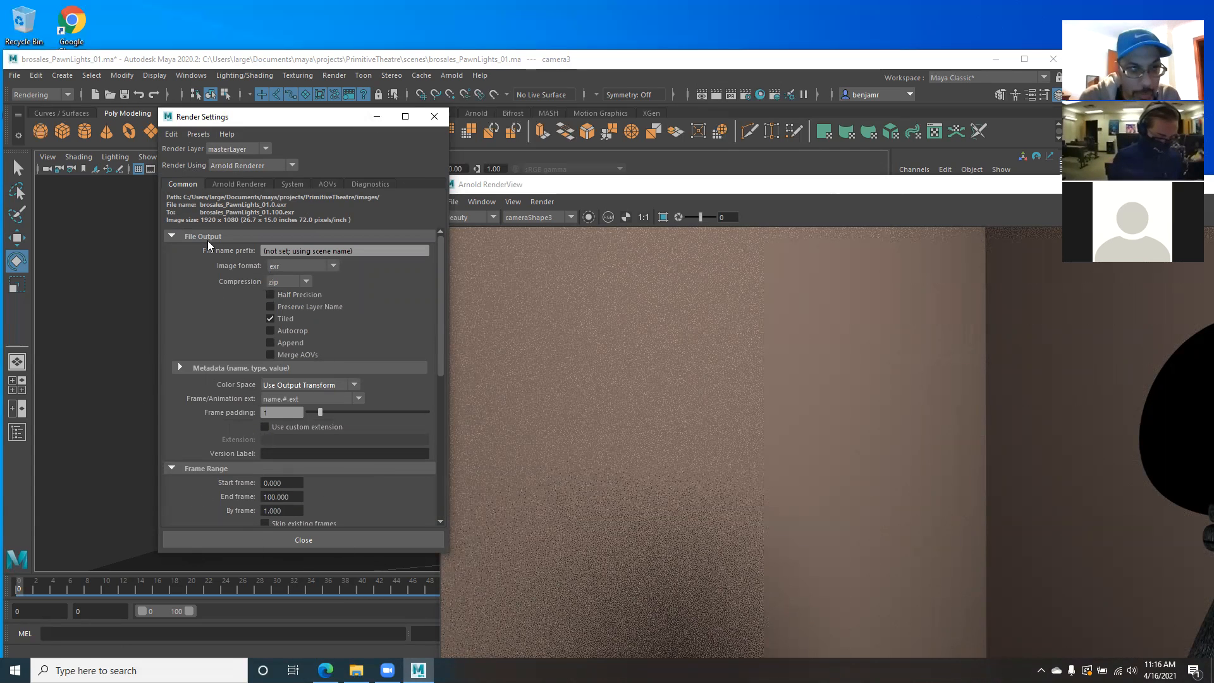
scroll(293, 397, "down", 6)
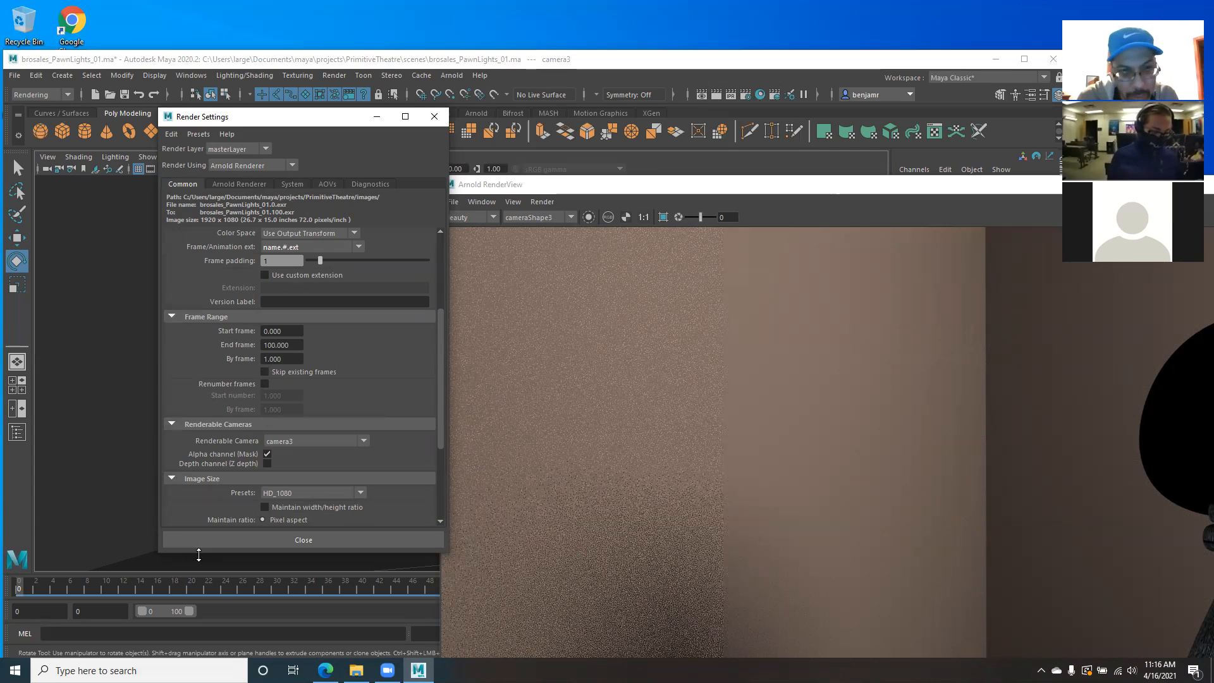
left_click(312, 544)
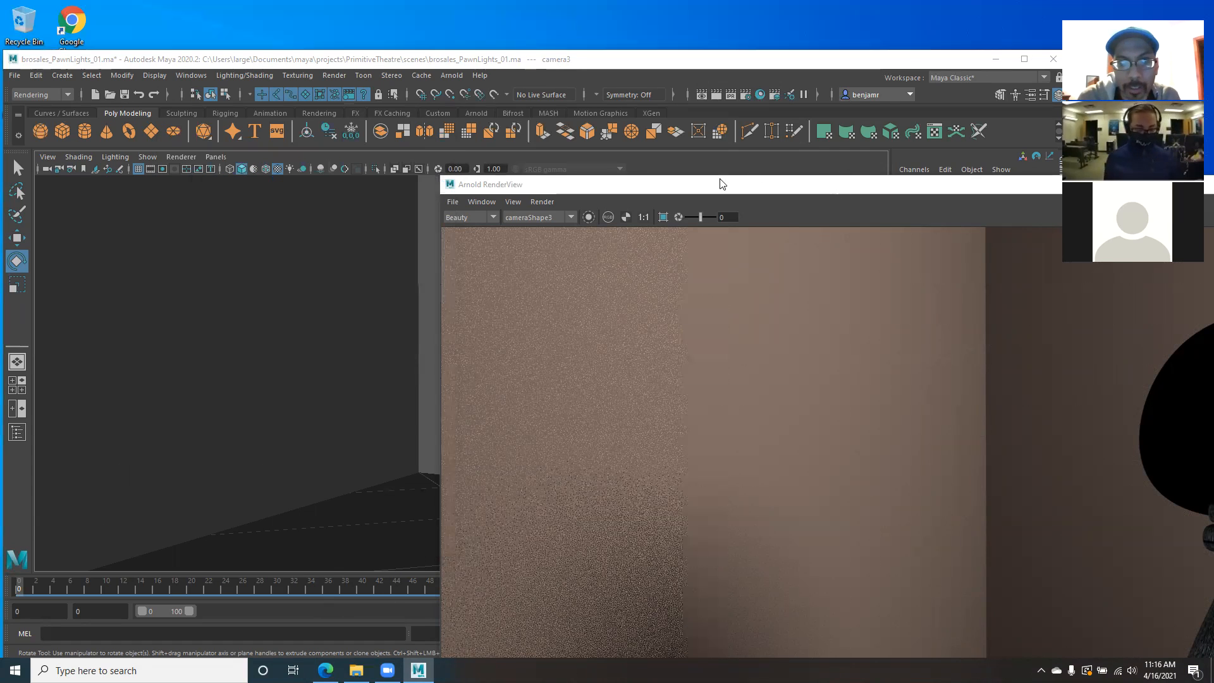
- Maximize the Arnold RenderView to inspect the full HD preview of the pawn, and minimize it again
left_click_drag(911, 187, 726, 182)
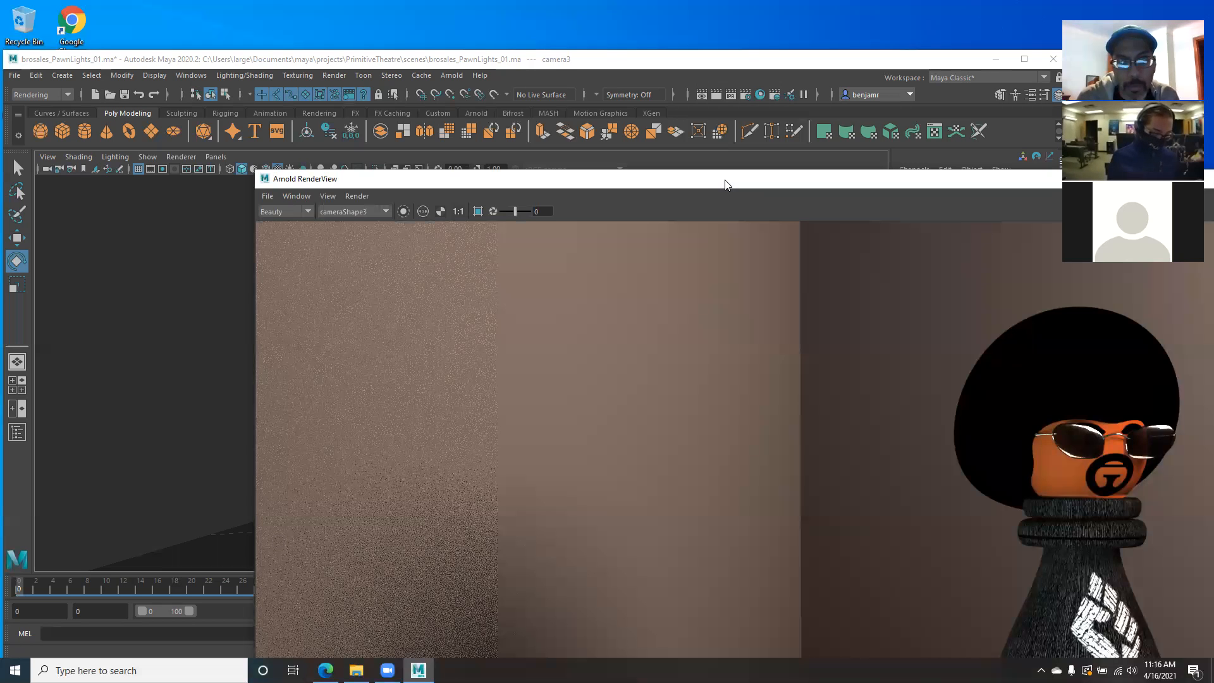
double_click(726, 181)
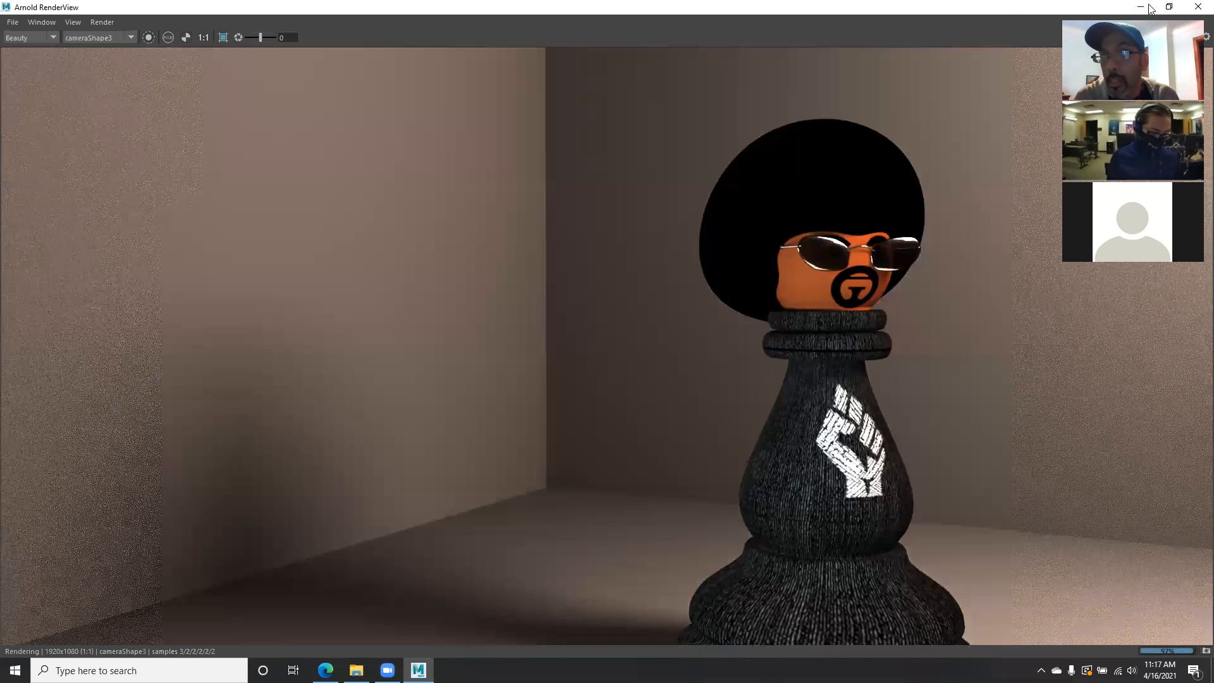
left_click(1142, 12)
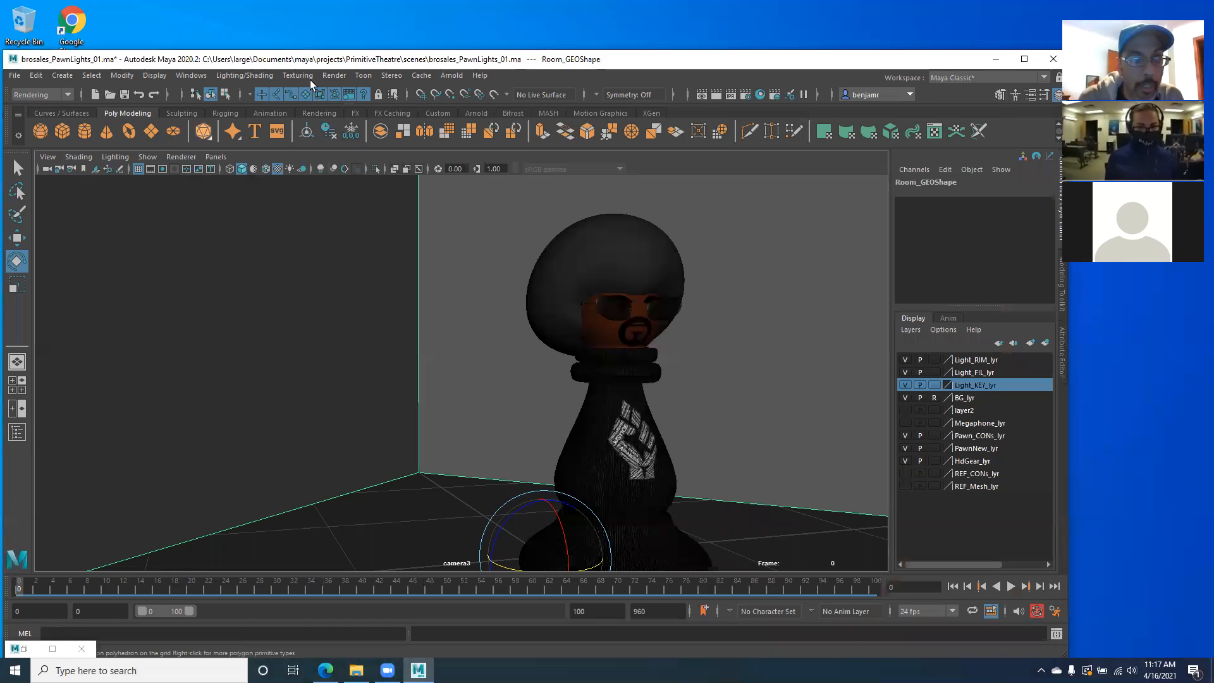
- Try to open the Batch Render options for the Arnold scene, and close the minimized Arnold RenderView
left_click(325, 74)
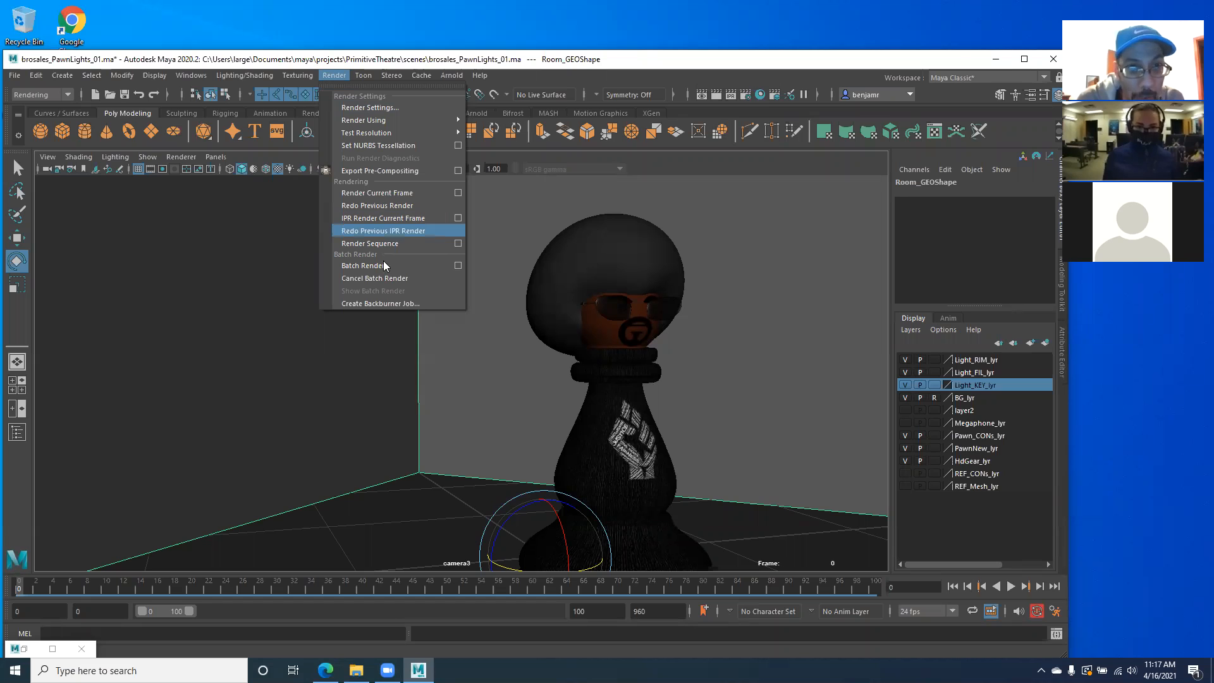
left_click(458, 266)
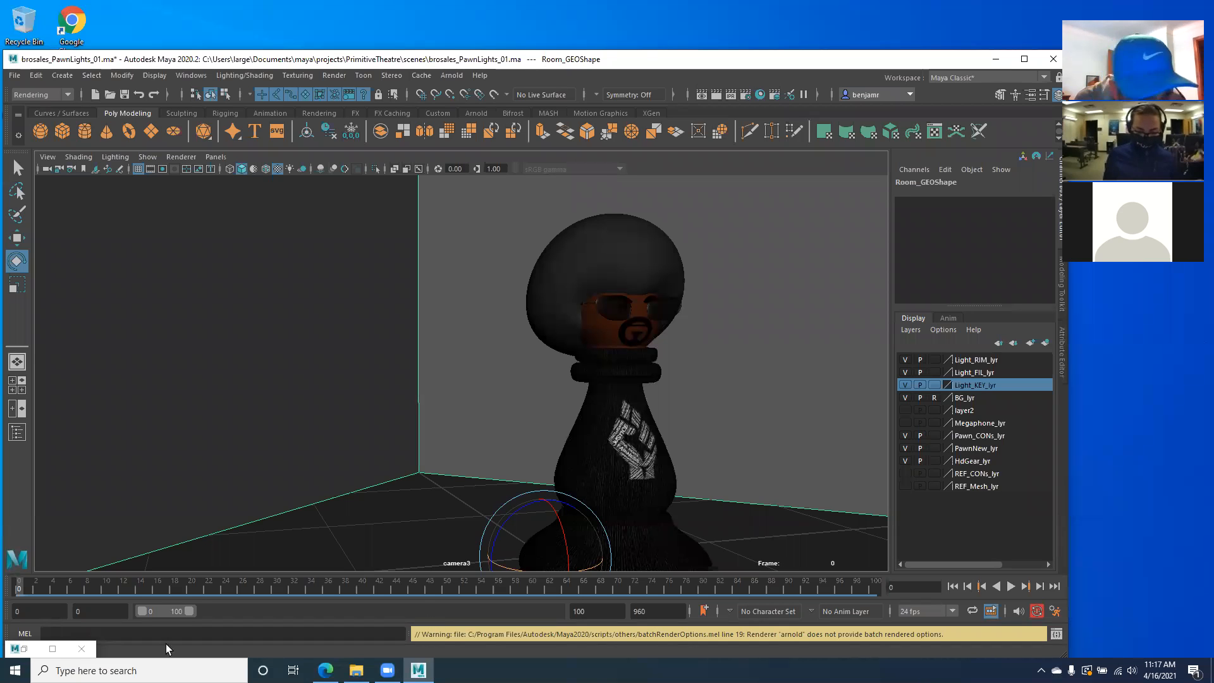
left_click(26, 648)
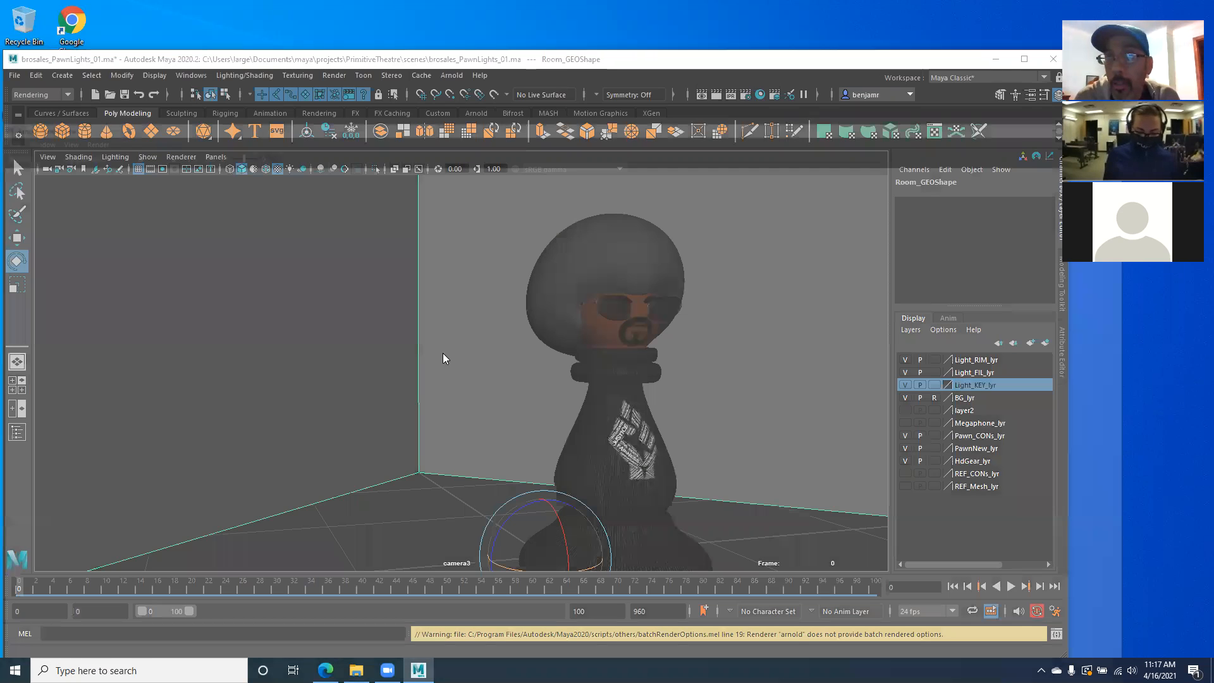
left_click(1197, 6)
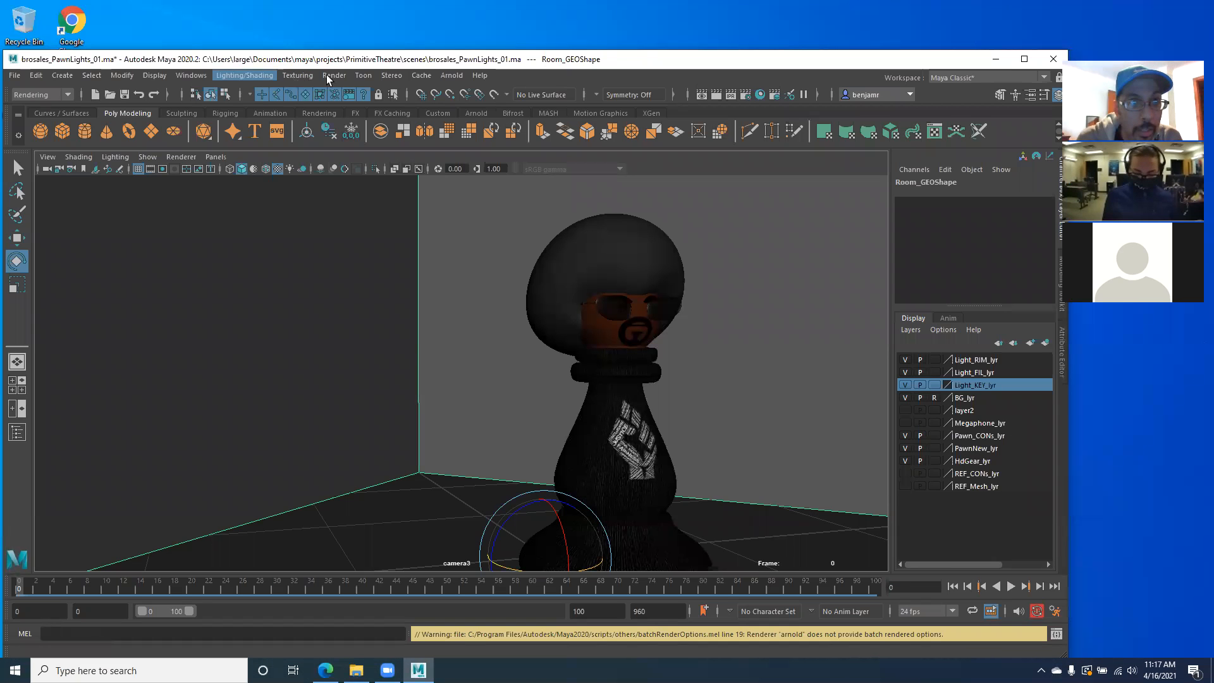
- Deselect the room geometry and try again to open the Batch Render options
left_click(374, 276)
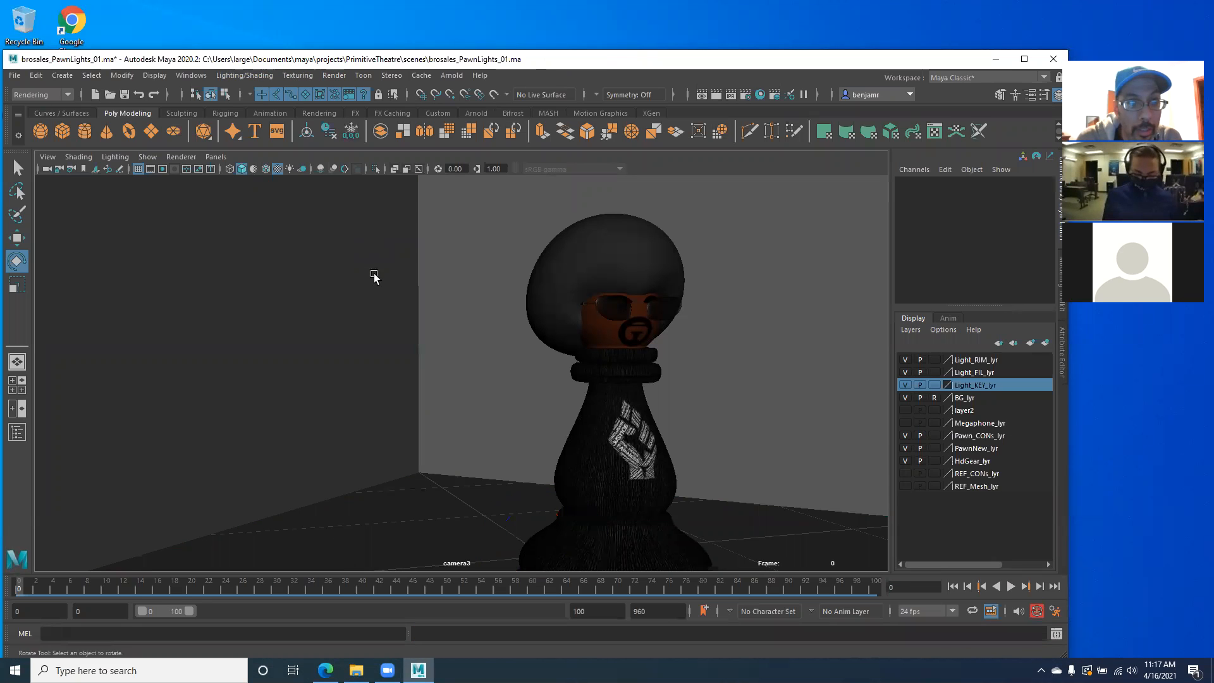
left_click(335, 76)
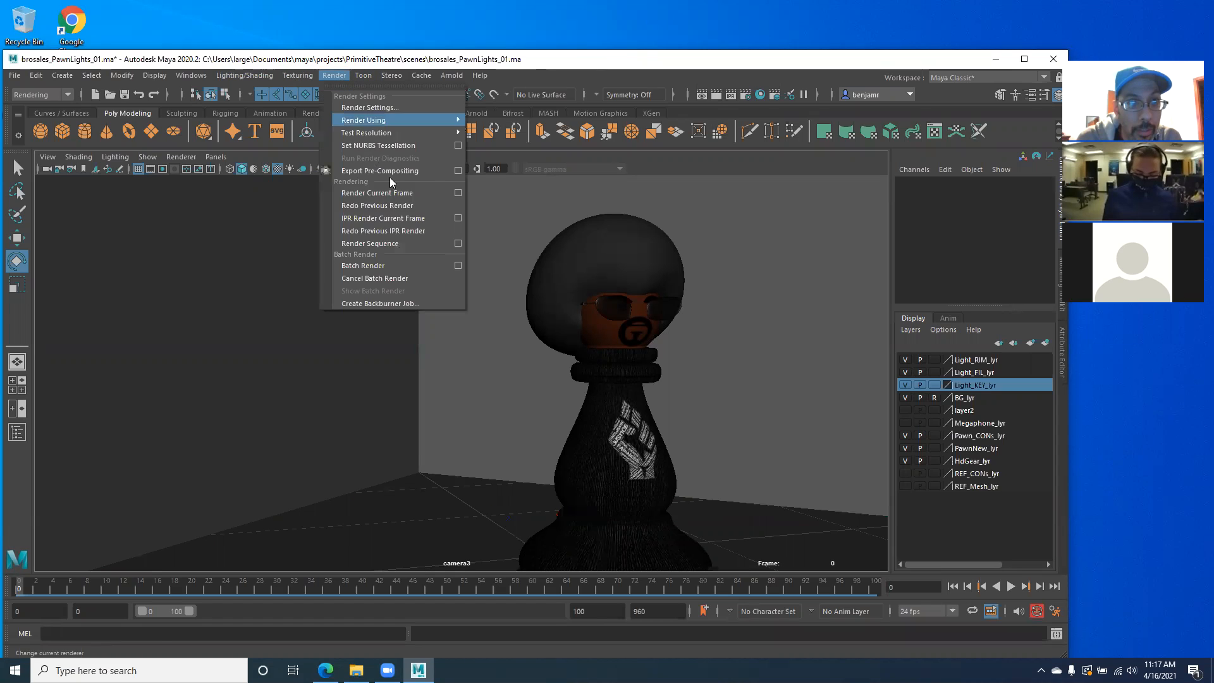
left_click(457, 265)
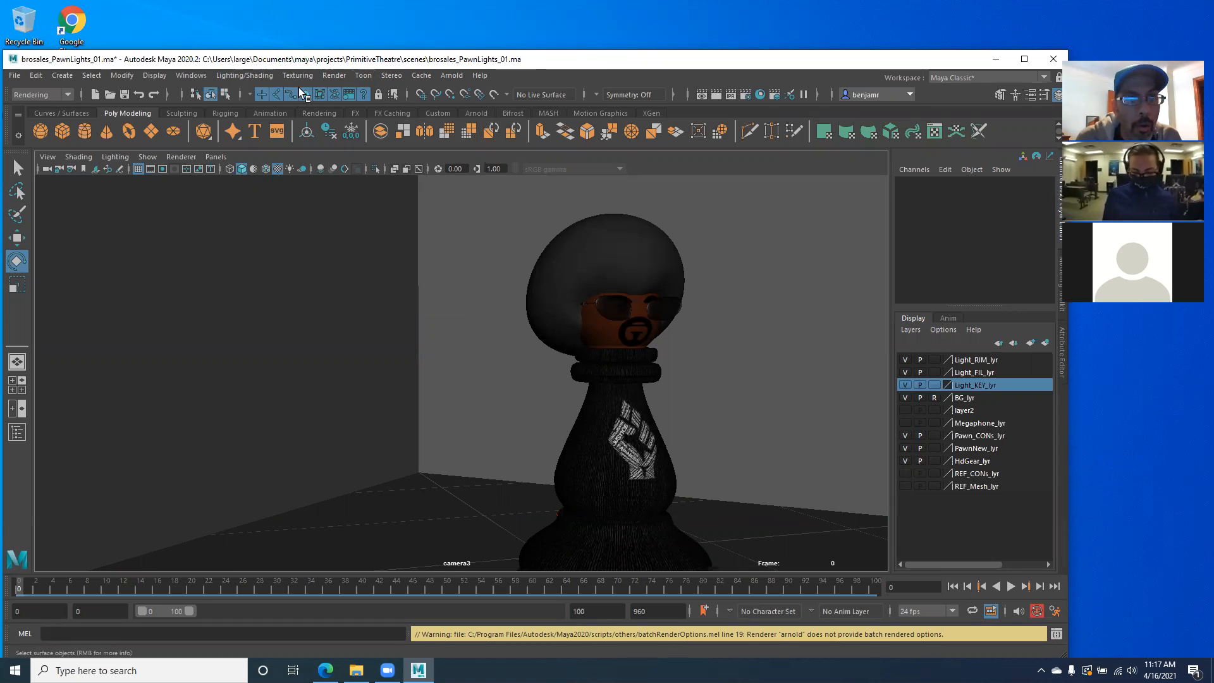
- Reopen the Render Settings to review the frame range, renderable camera, image size, file output and image path, and close them
left_click(334, 76)
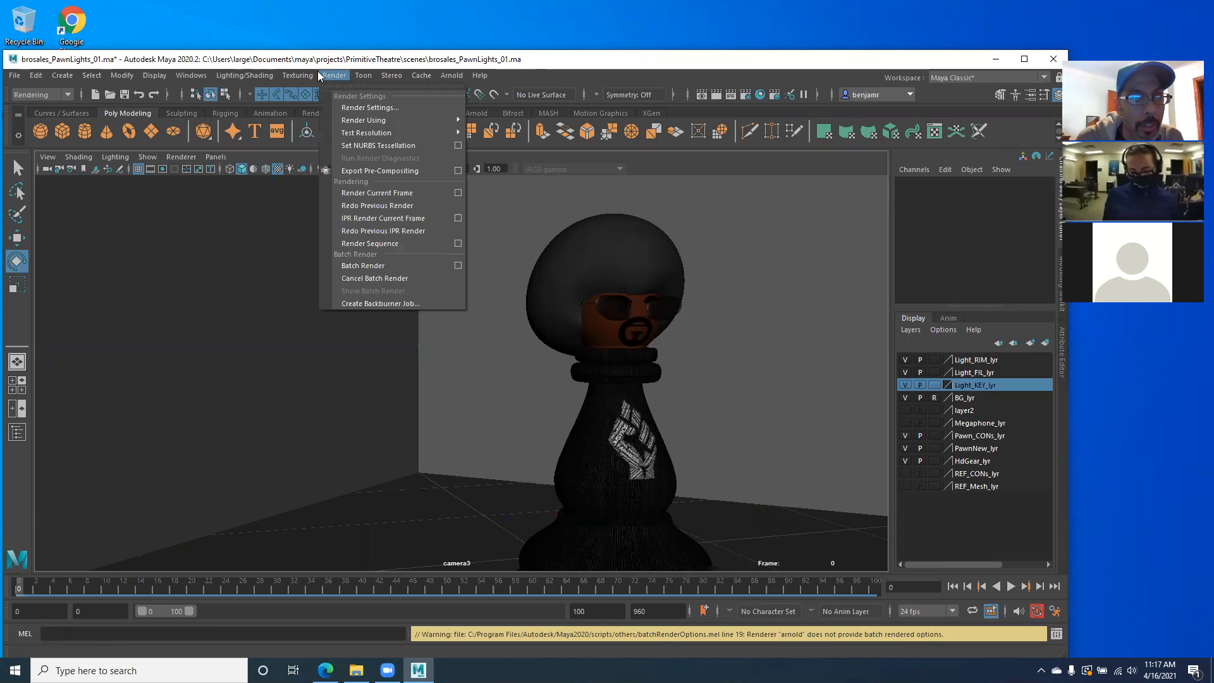
left_click(366, 108)
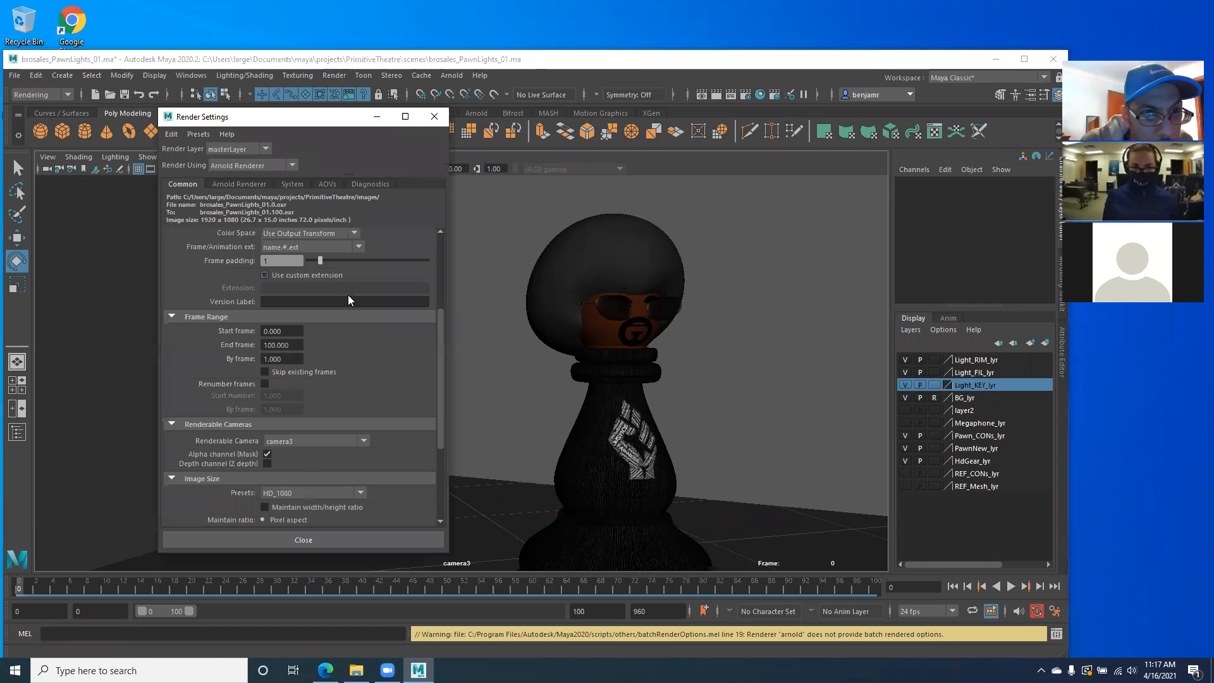
scroll(354, 303, "up", 5)
scroll(363, 324, "down", 8)
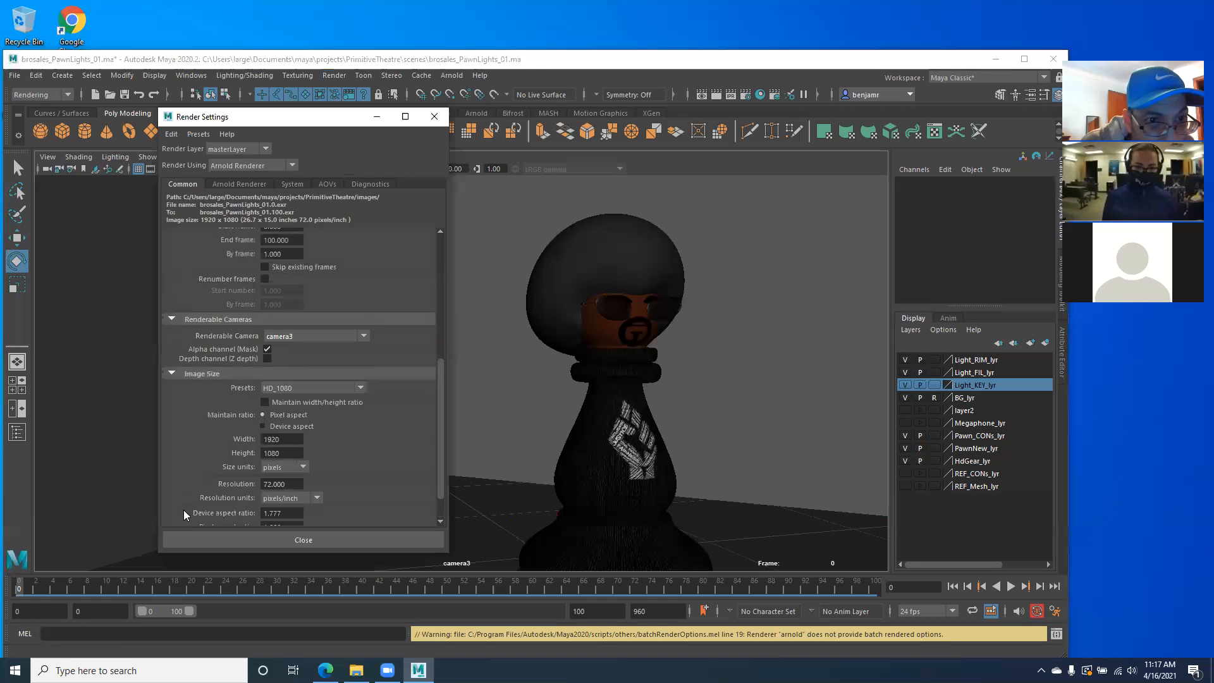
scroll(266, 292, "up", 8)
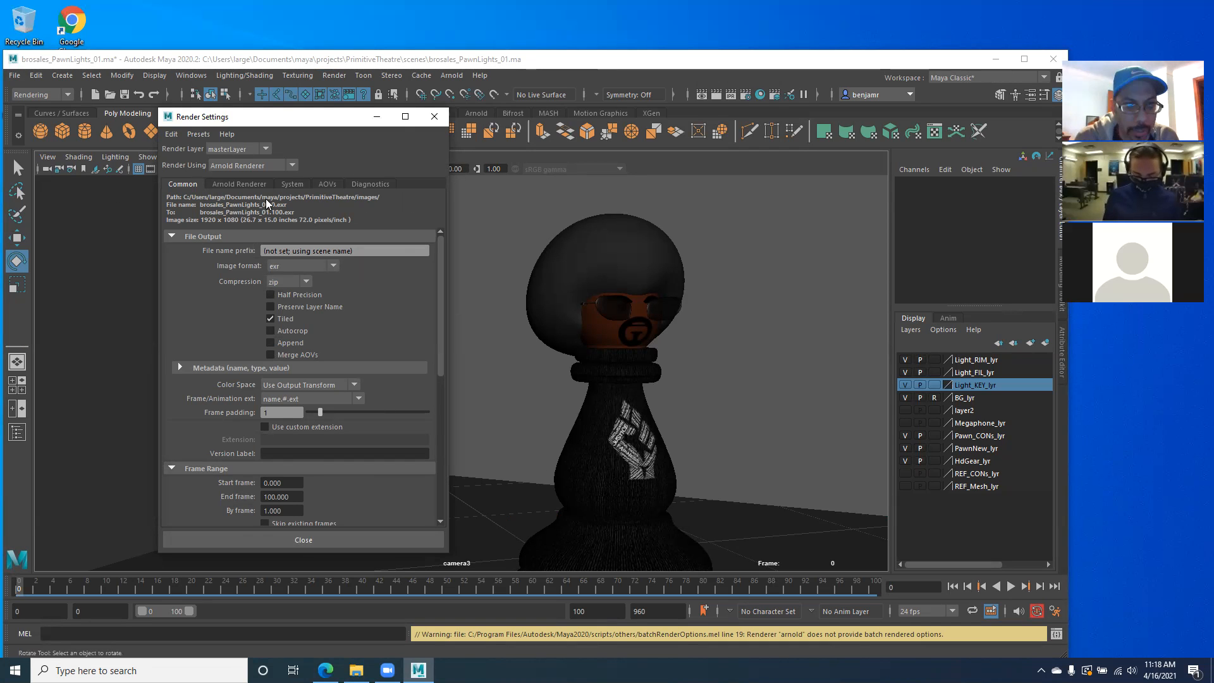
left_click(287, 542)
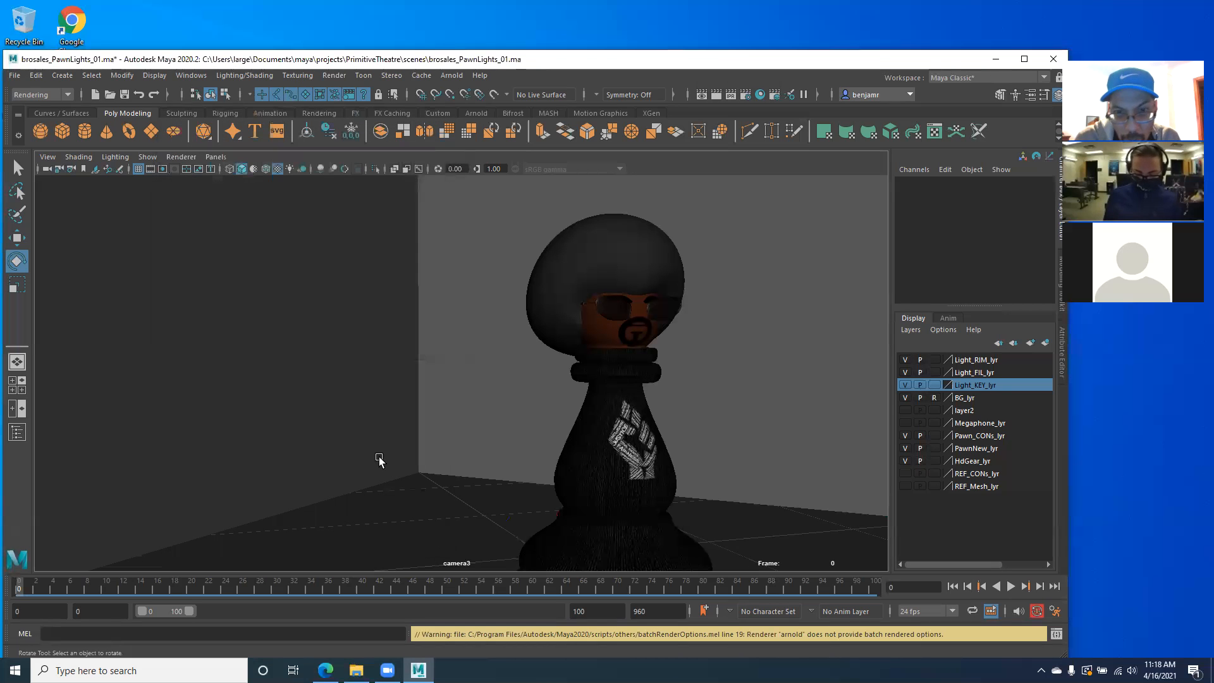
- Try a Render Sequence of the pawn scene and abort it while it is rendering
left_click(334, 77)
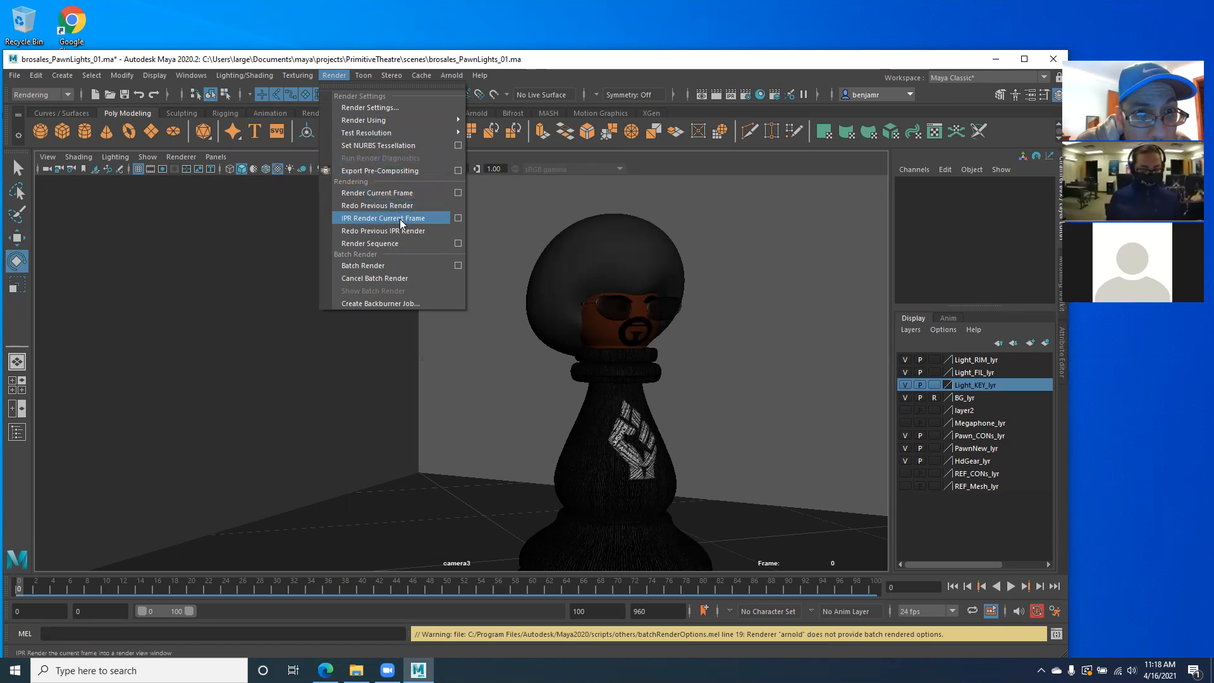
left_click(406, 241)
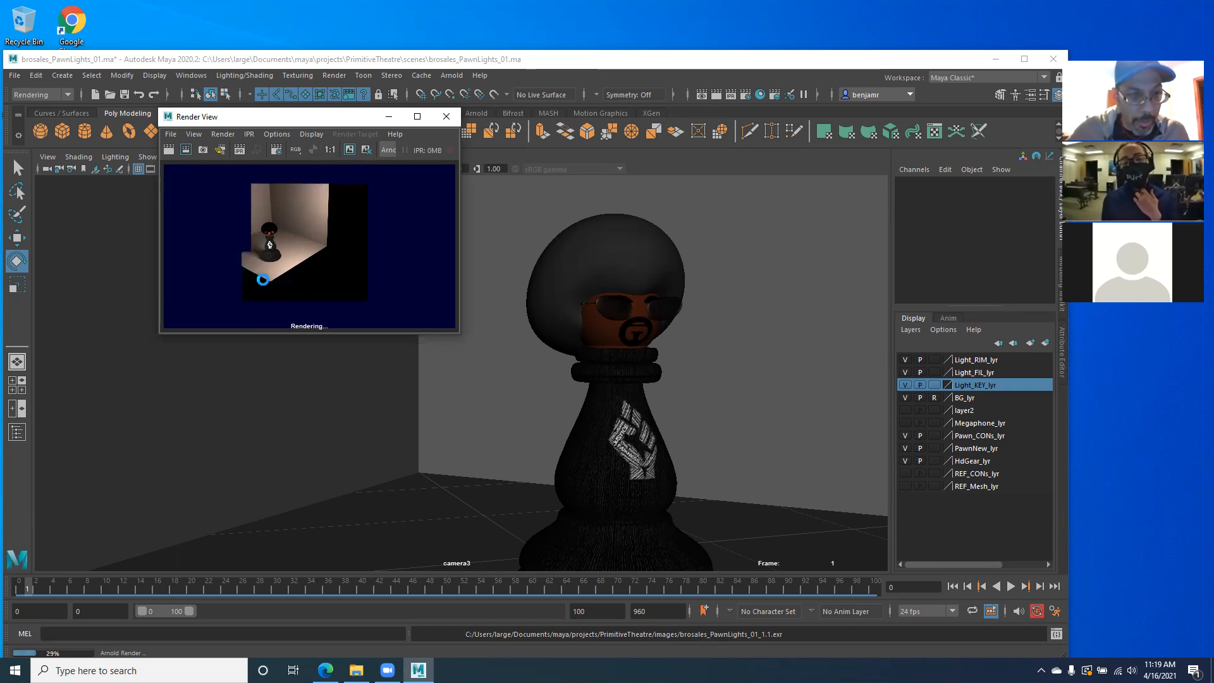
key("Escape")
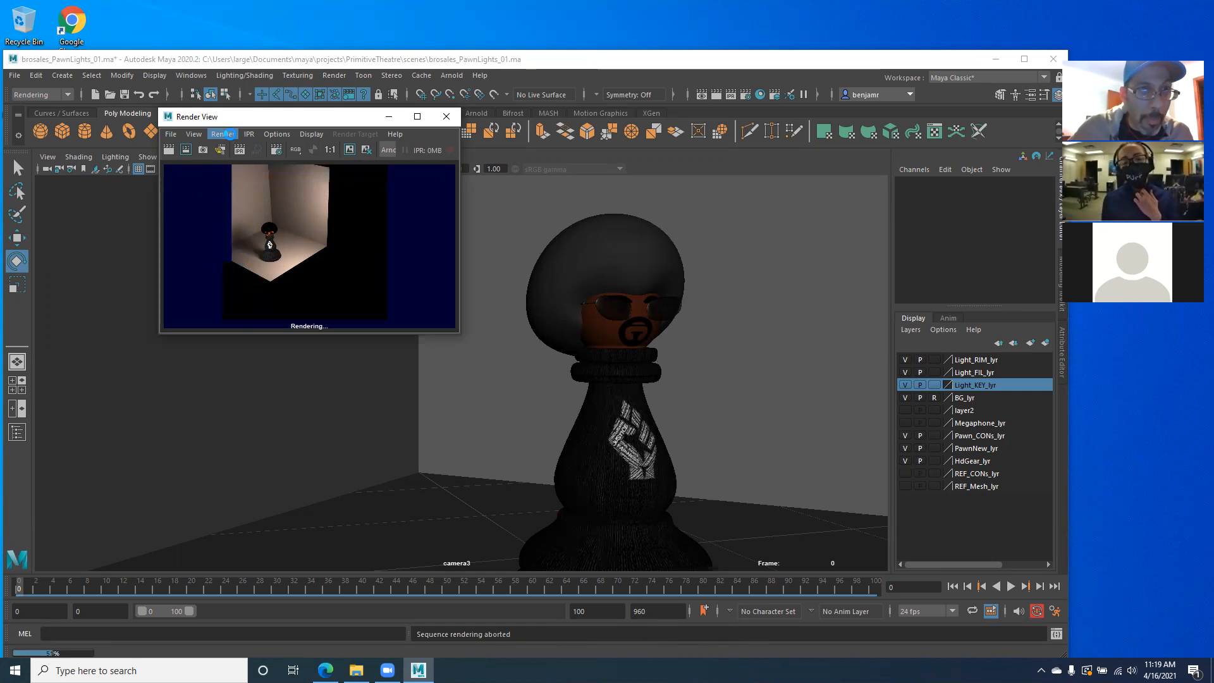
- Render the current frame through camera3 in the Render View
left_click(218, 134)
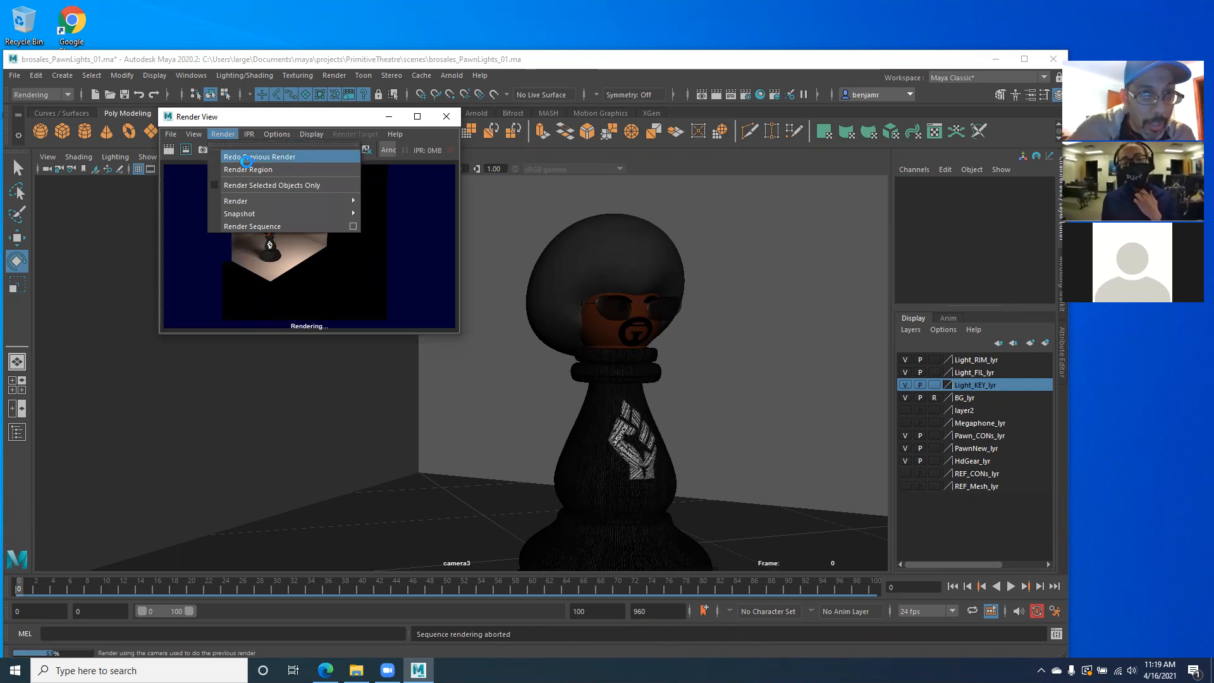
mouse_move(278, 202)
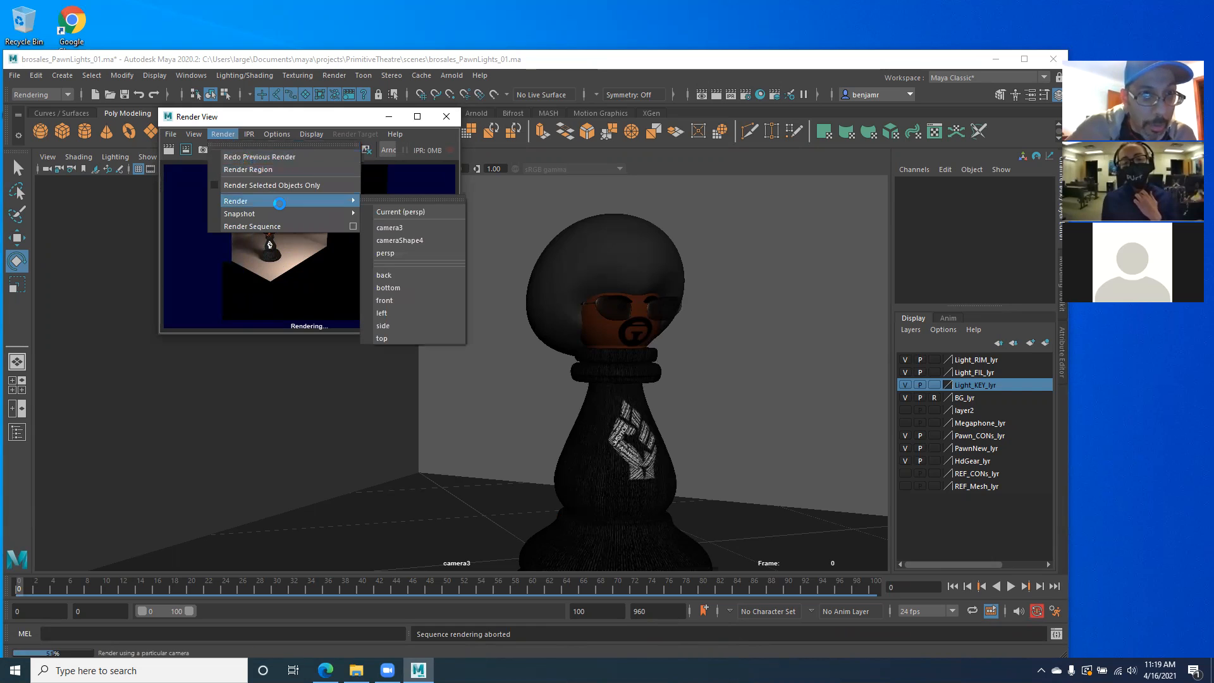
left_click(387, 228)
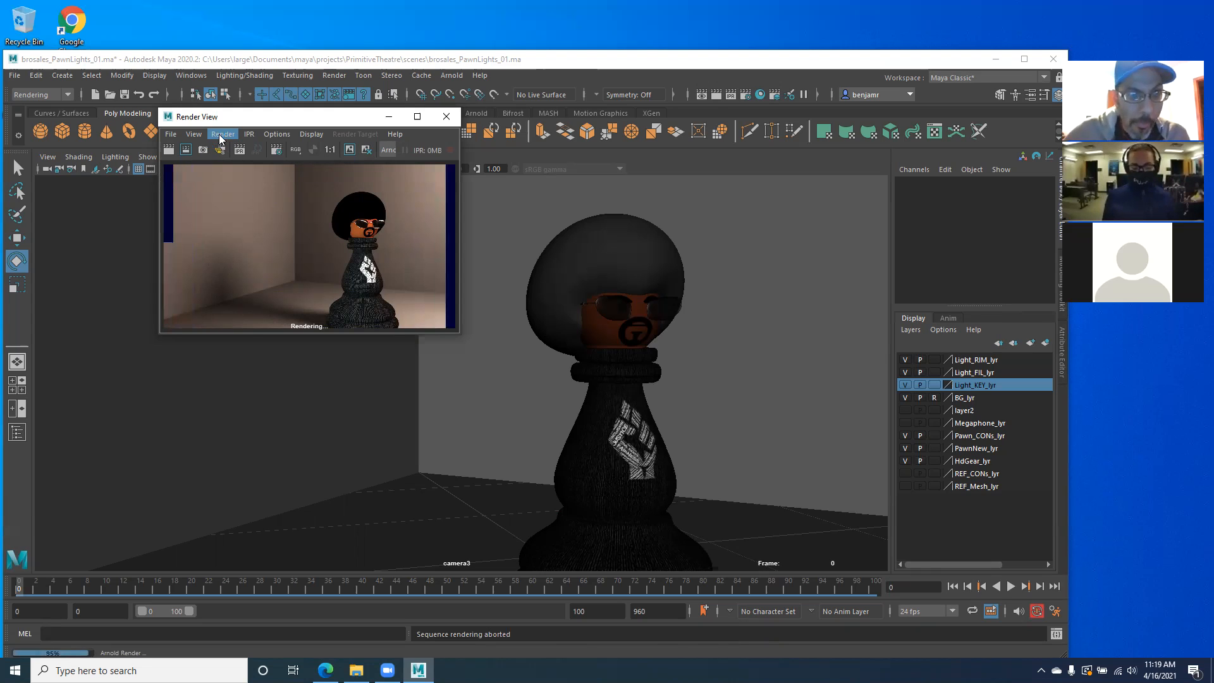
- Start another render of the current frame through camera3, and close the Render View while it is rendering
left_click(222, 134)
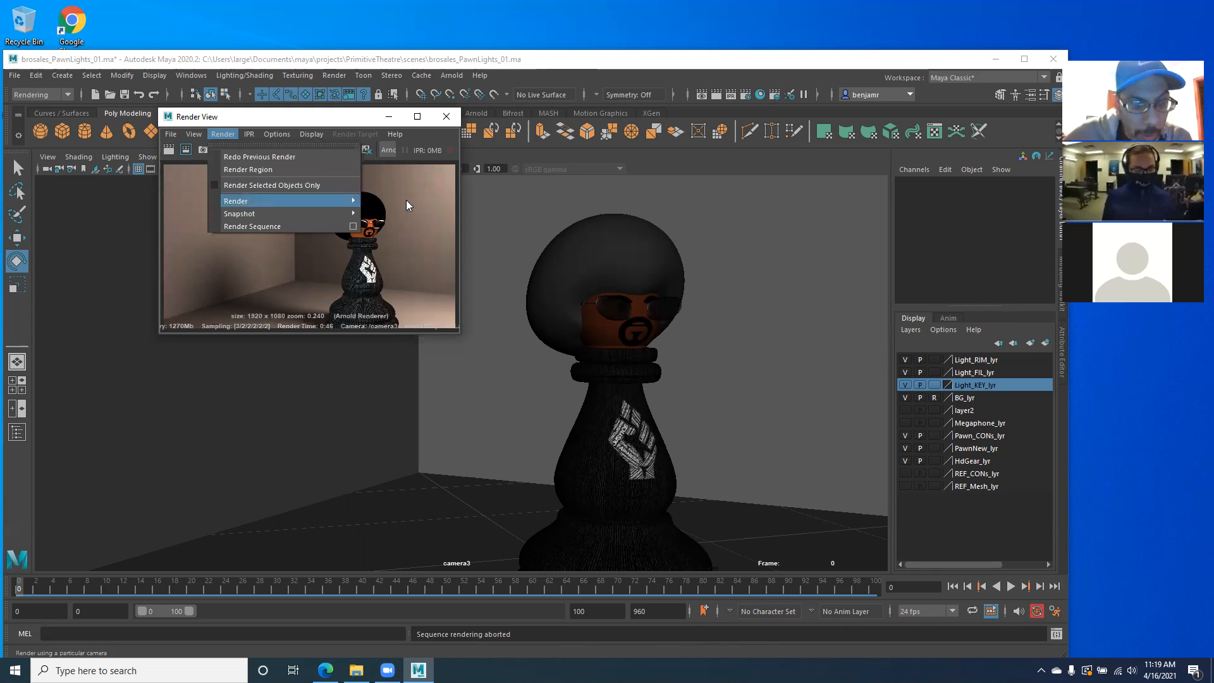
mouse_move(256, 201)
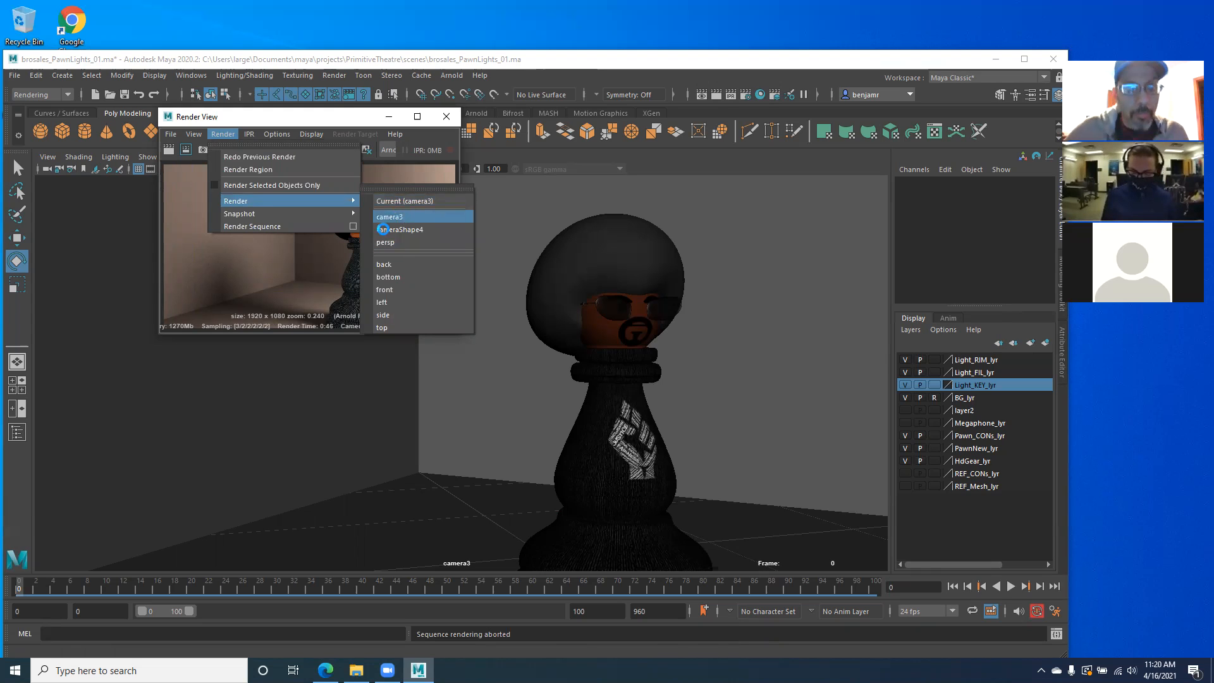
left_click(400, 216)
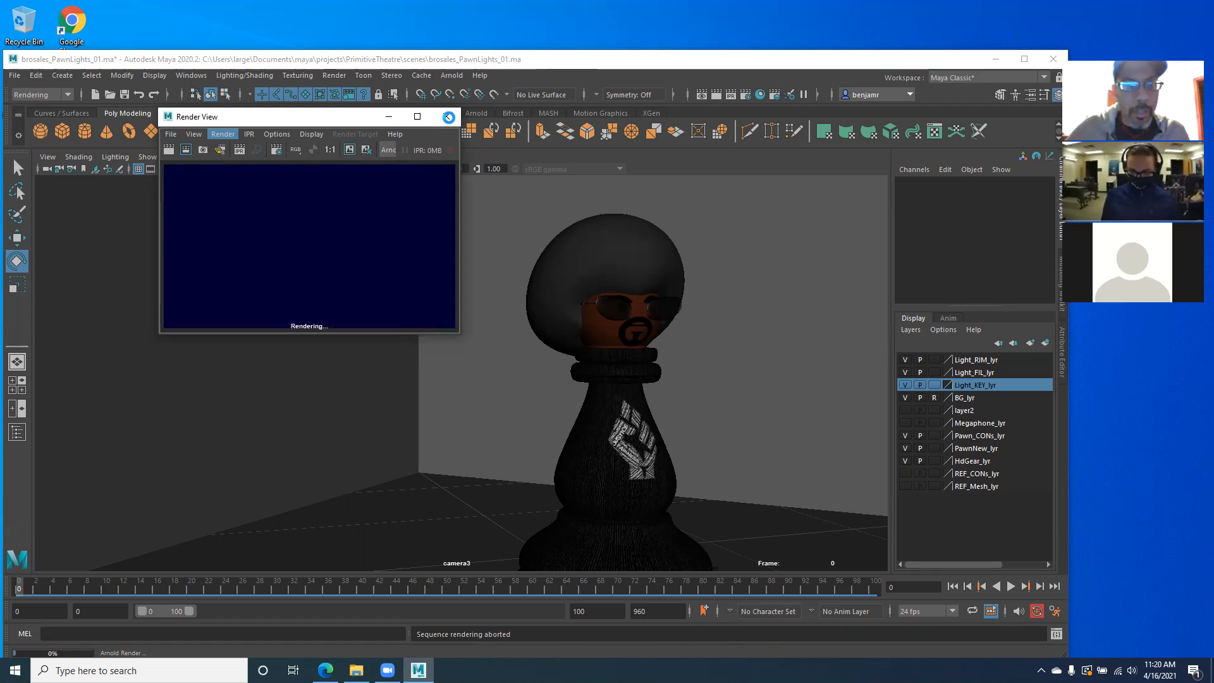
left_click(448, 116)
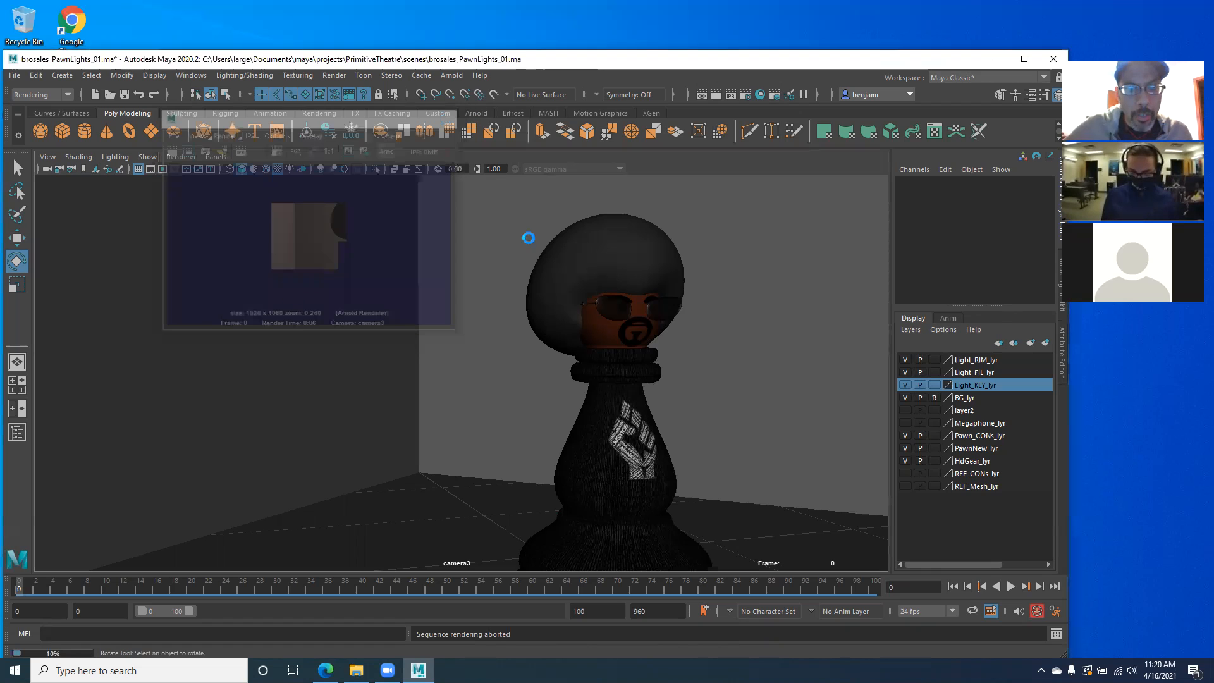